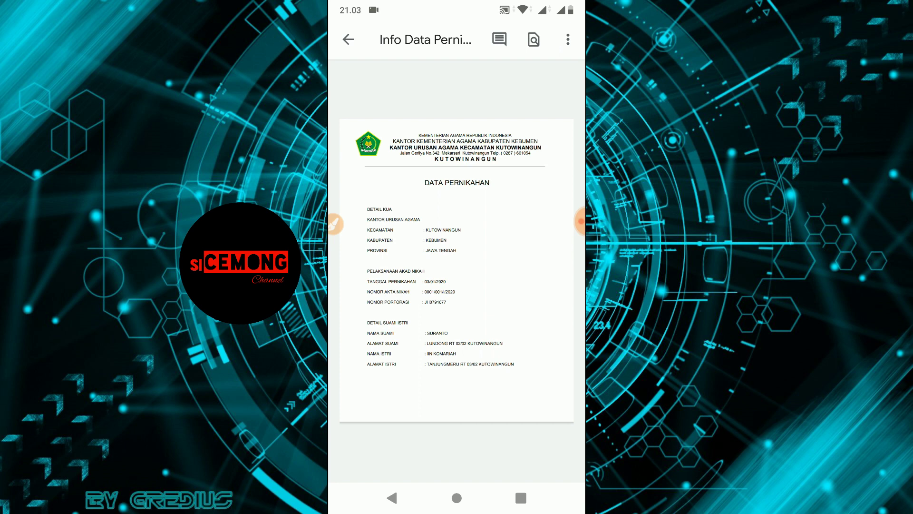
left_click(392, 497)
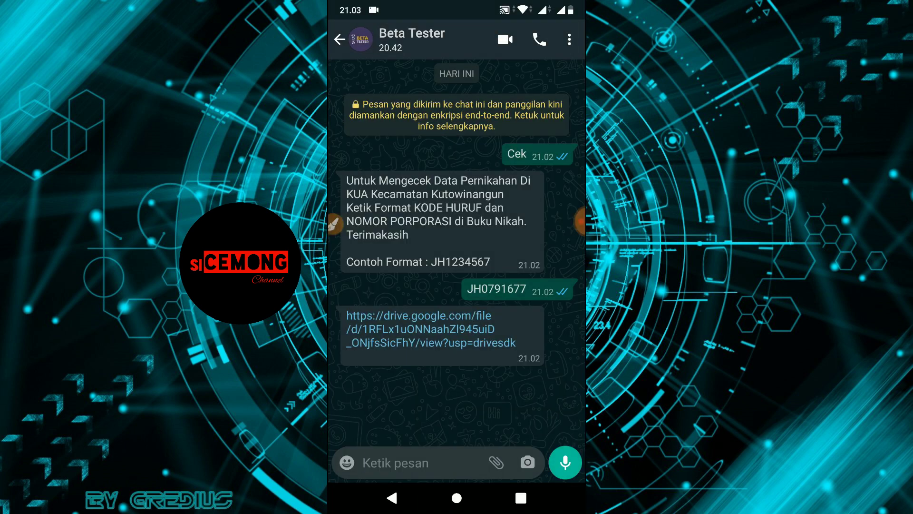
left_click(395, 462)
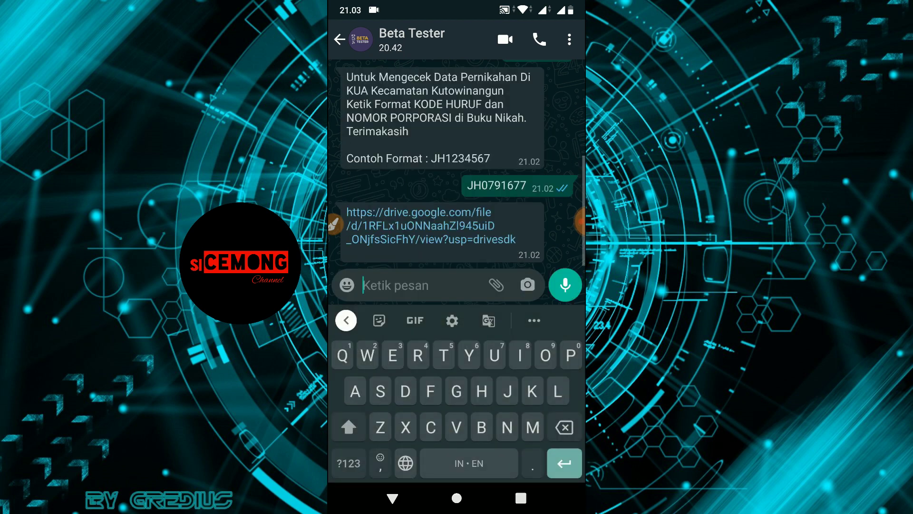
type("JH")
left_click(349, 463)
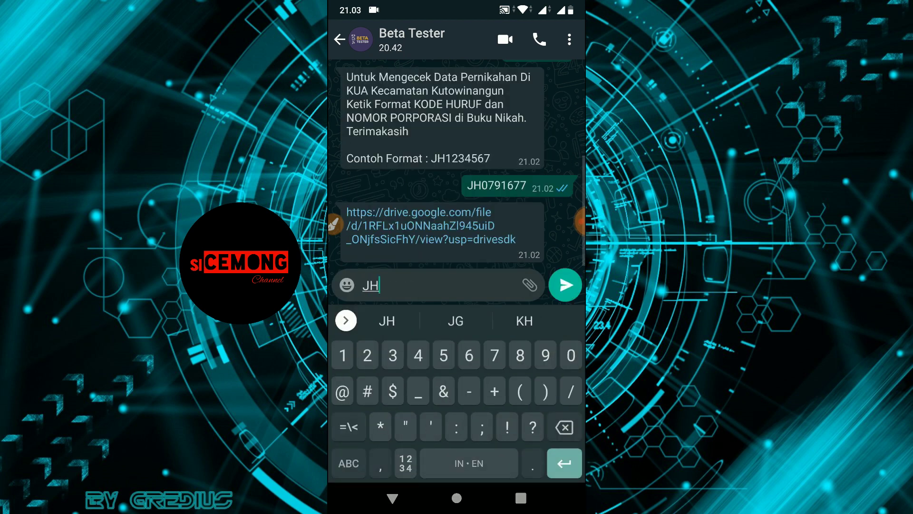
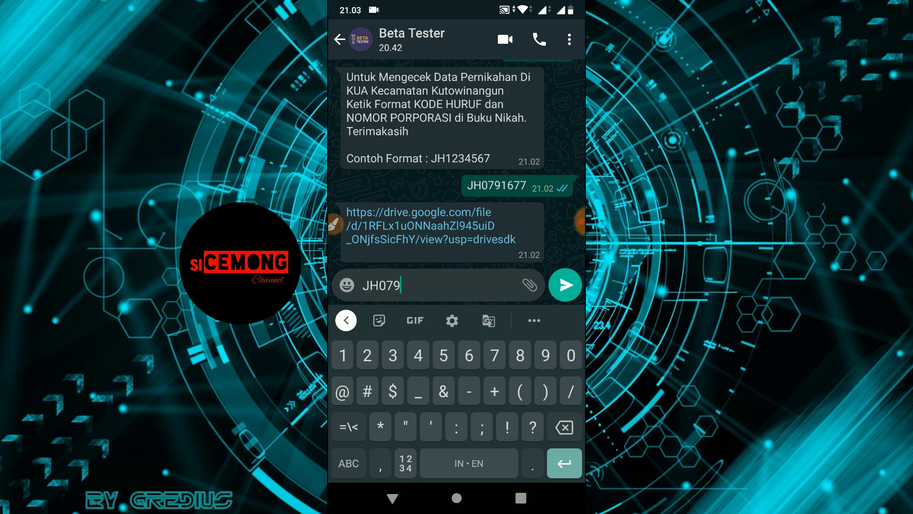
left_click(565, 285)
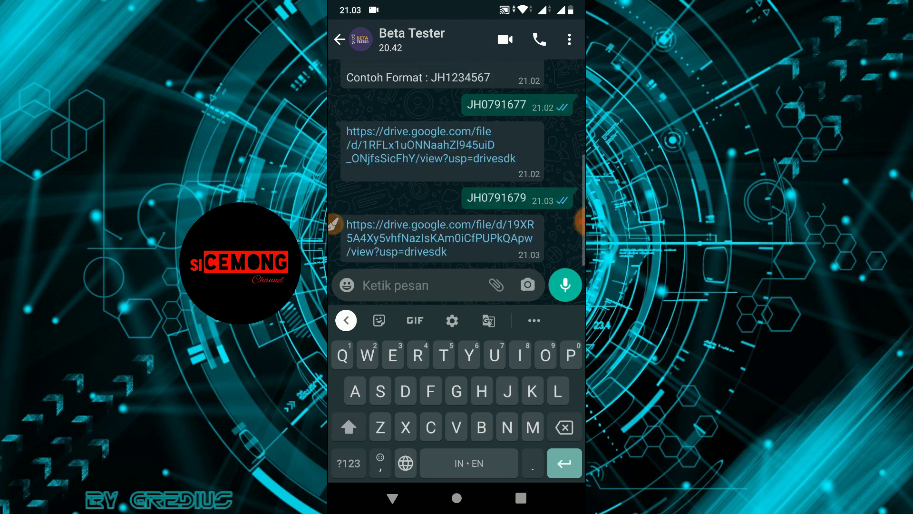
Step: Open the auto-reply's Drive link in Google Drive with the chosen account, then return to the chat
left_click(428, 238)
left_click(457, 291)
left_click(529, 328)
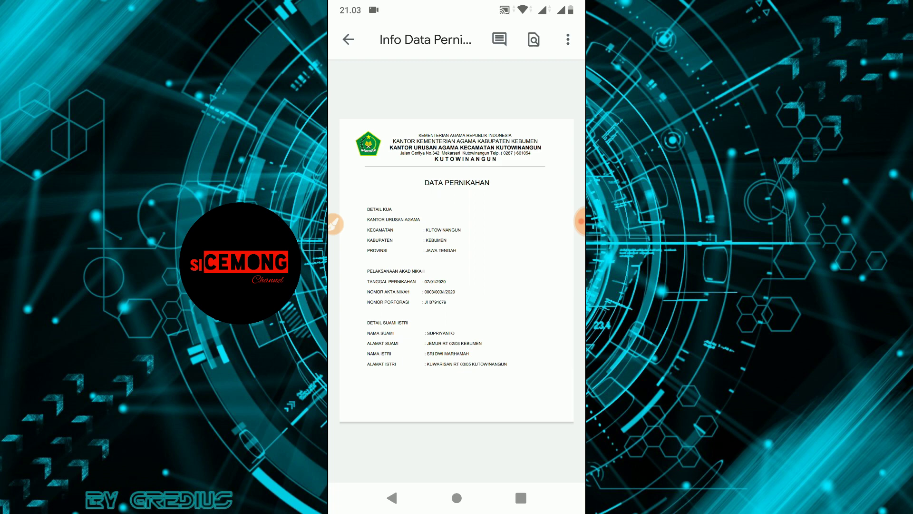
left_click(392, 498)
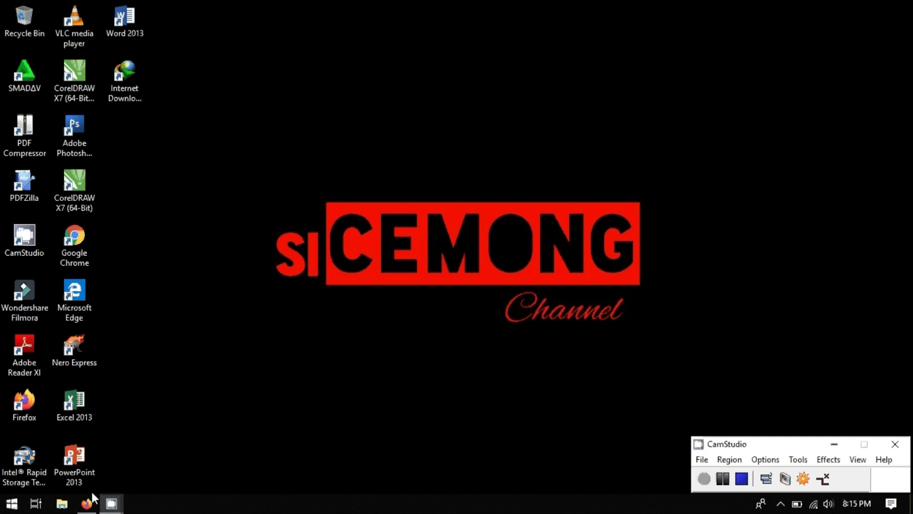
Step: Restore the Firefox window showing the REGISTER 2020 Google Drive folder
left_click(87, 503)
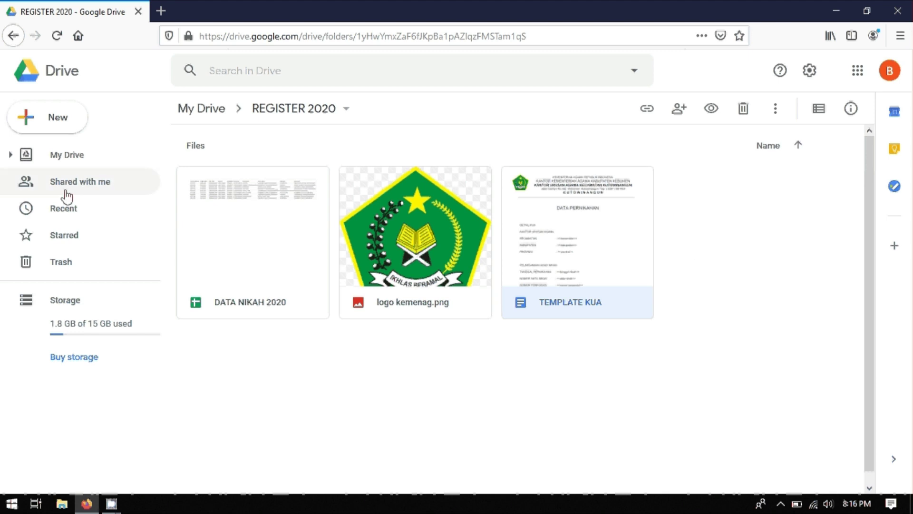
Step: Glance at Drive's New menu twice, then open the DATA NIKAH 2020 spreadsheet
scroll(237, 288, "down", 1)
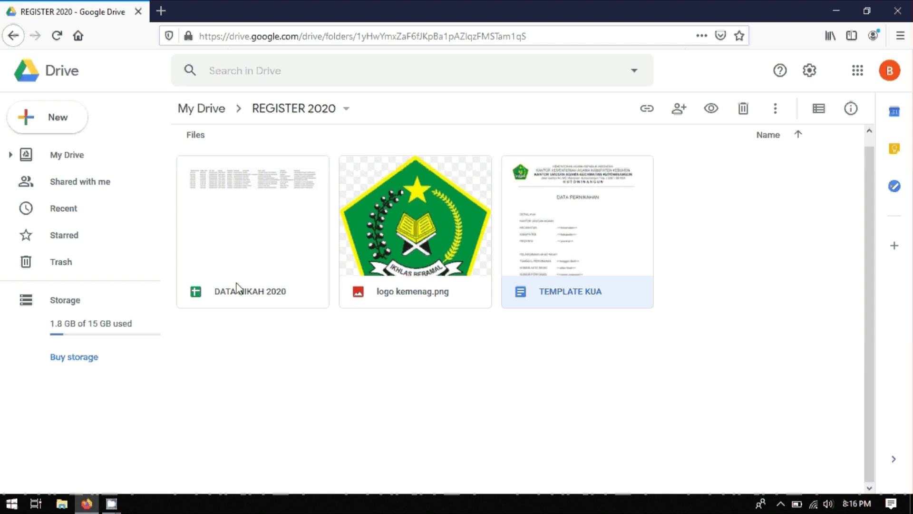
scroll(236, 288, "up", 1)
left_click(44, 125)
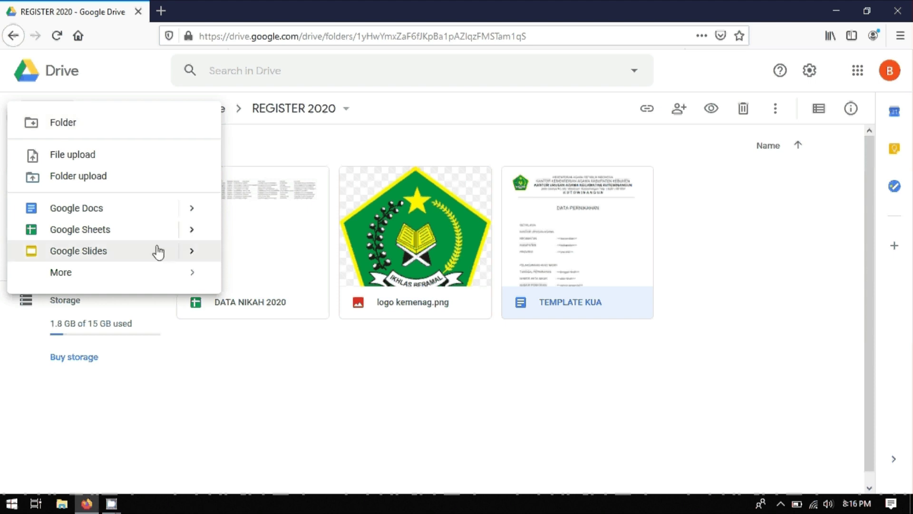
left_click(247, 342)
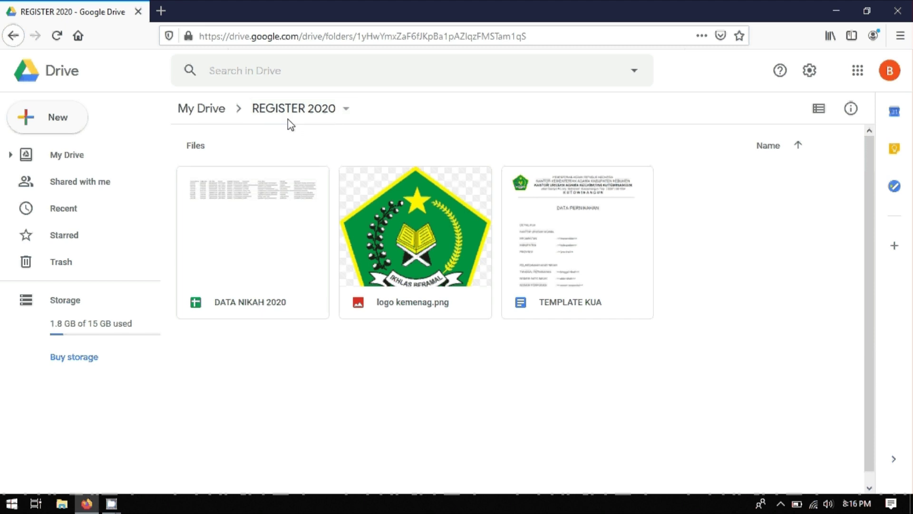
left_click(43, 125)
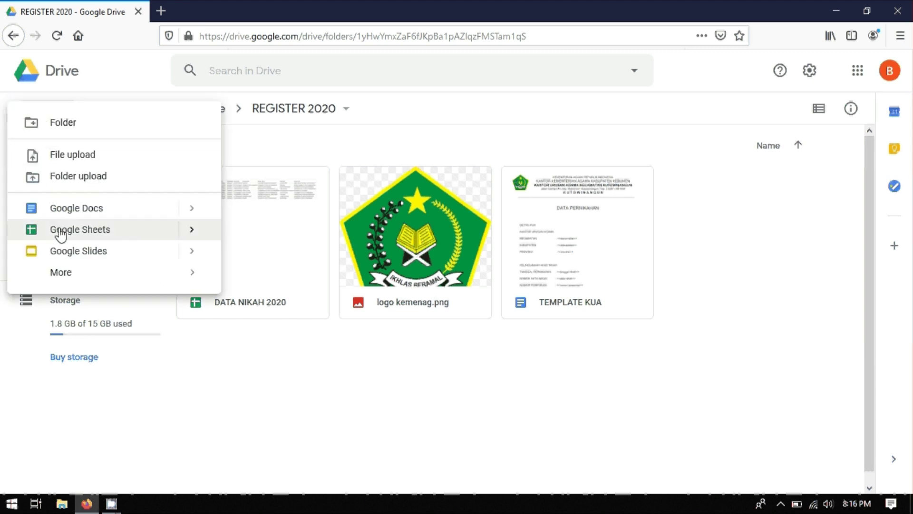
left_click(259, 398)
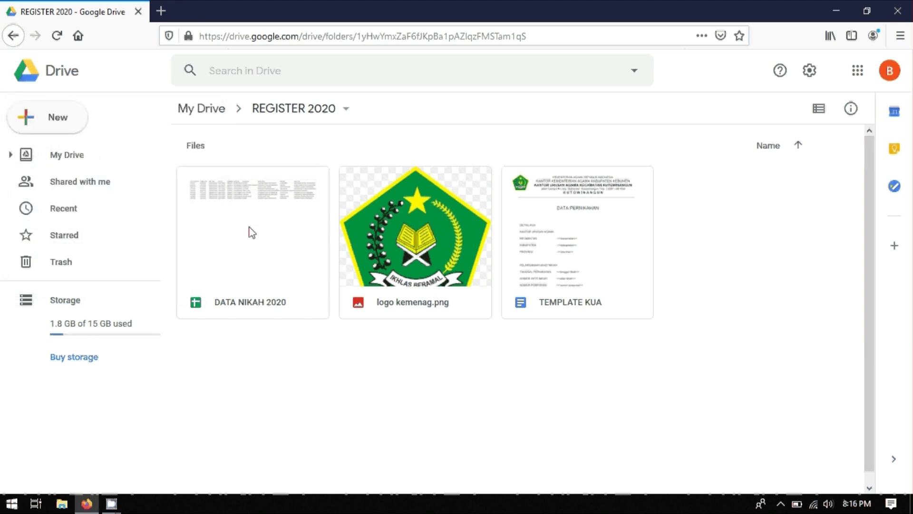
double_click(251, 232)
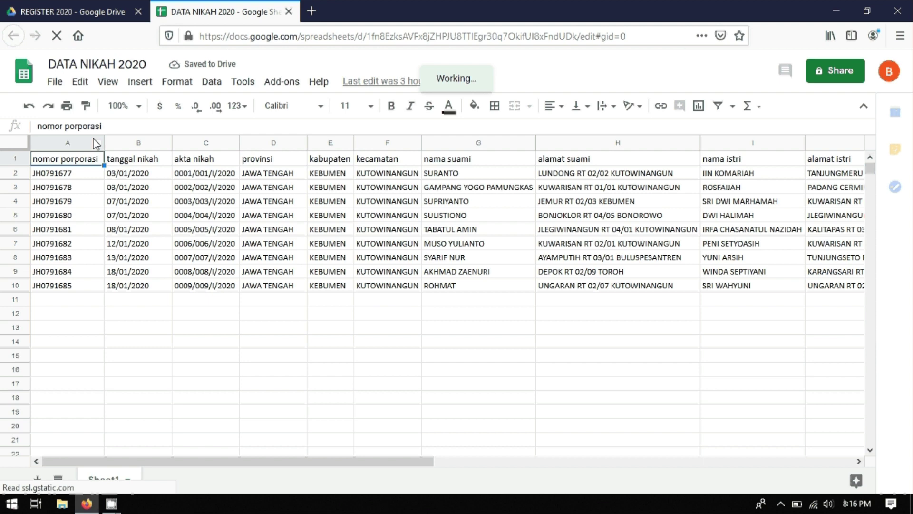
Step: Zoom the sheet to 125% and check the tanggal nikah through kecamatan headers
left_click(137, 106)
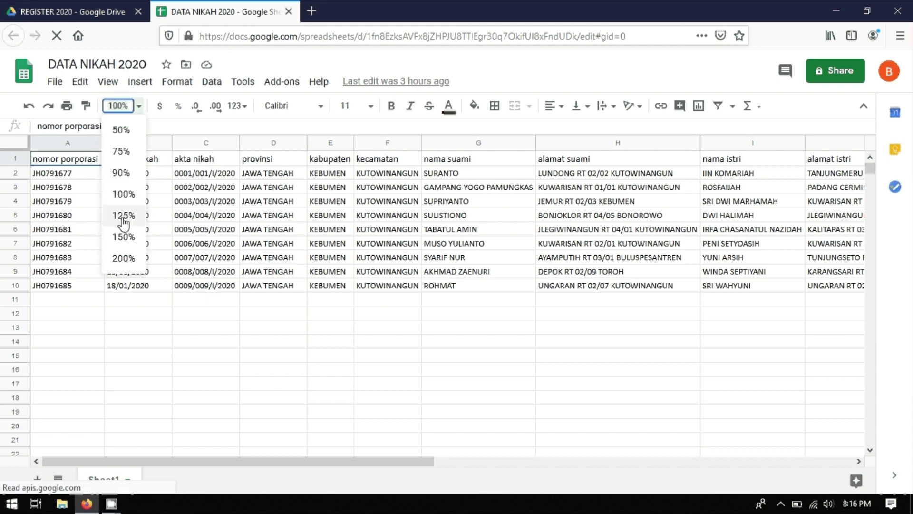
left_click(123, 216)
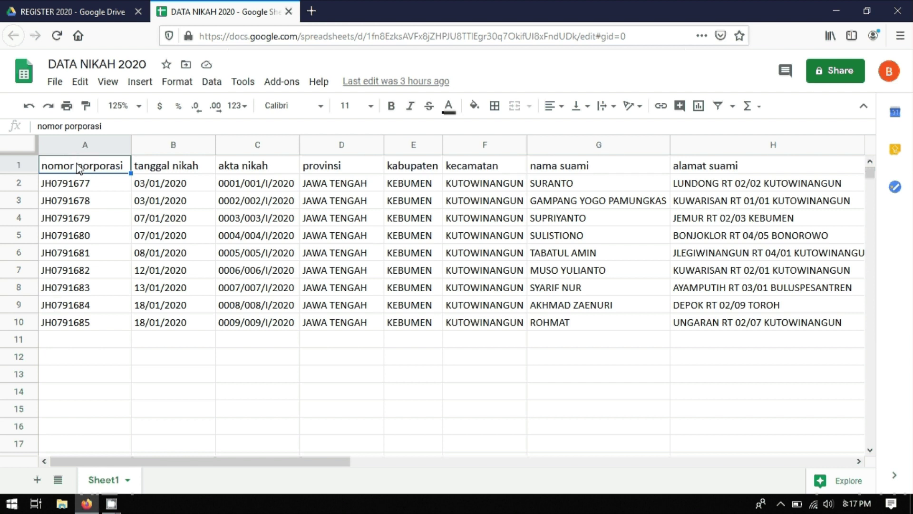
left_click(157, 167)
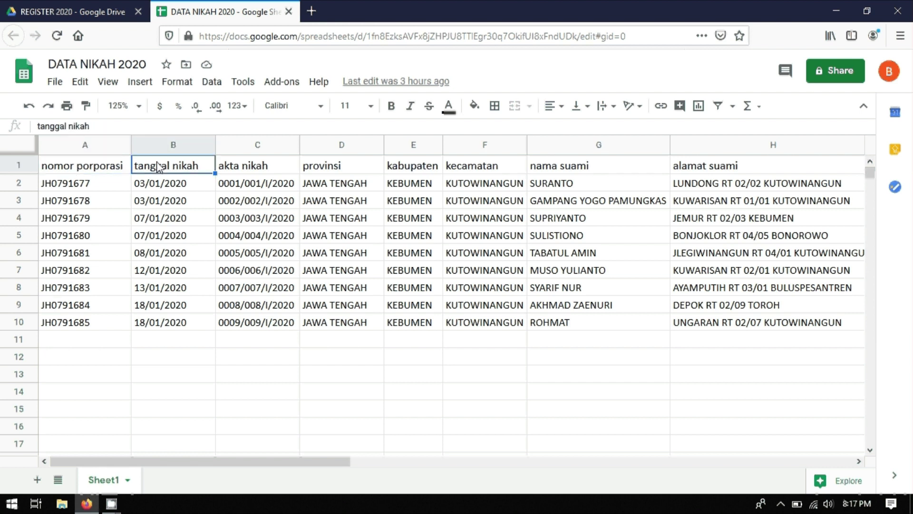
left_click(243, 168)
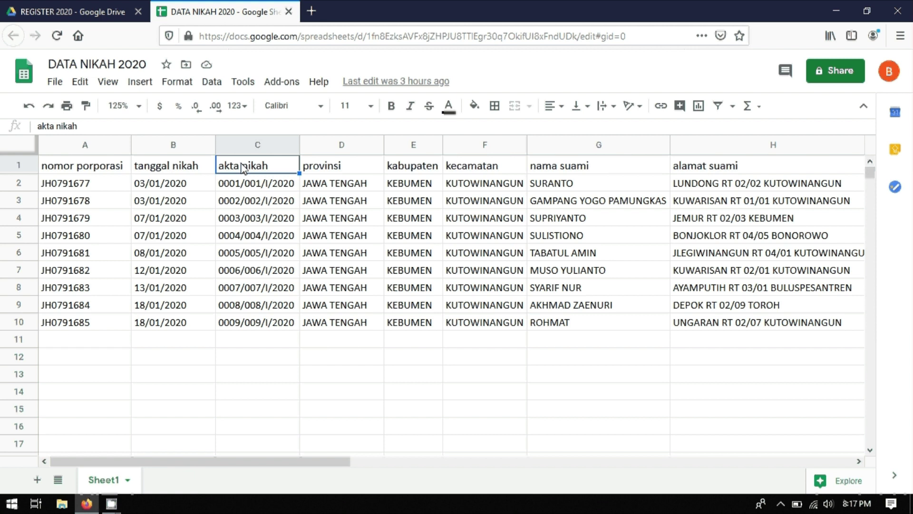
left_click(329, 170)
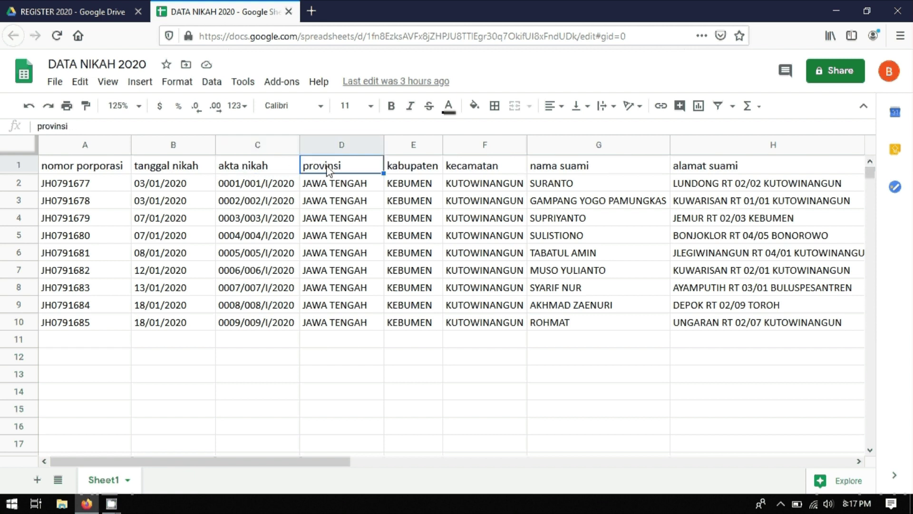
left_click(411, 170)
left_click(466, 170)
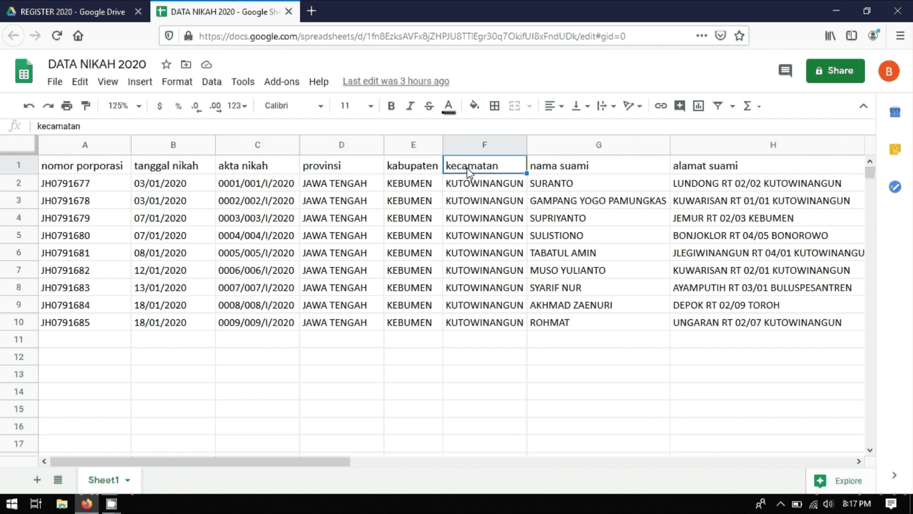
Step: Scroll the sheet right to view the remaining columns, then back to the start
left_click_drag(339, 465, 497, 466)
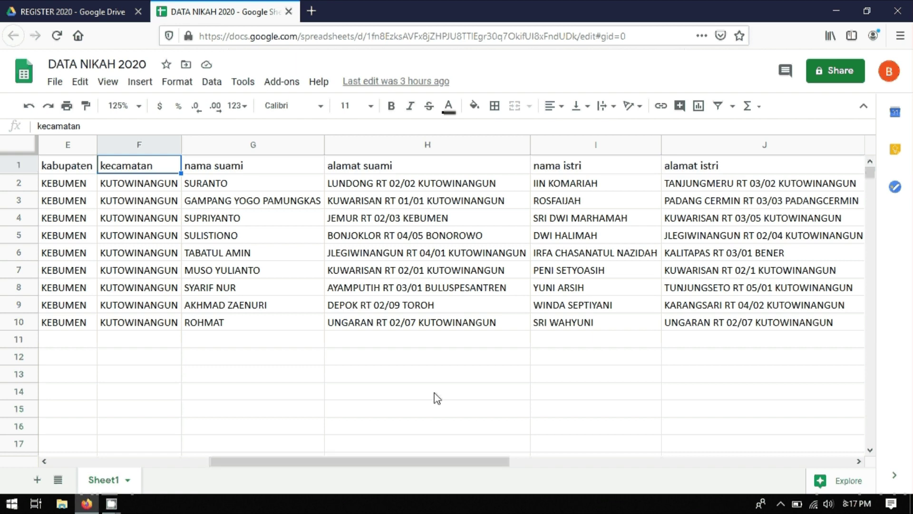
left_click_drag(393, 462, 544, 467)
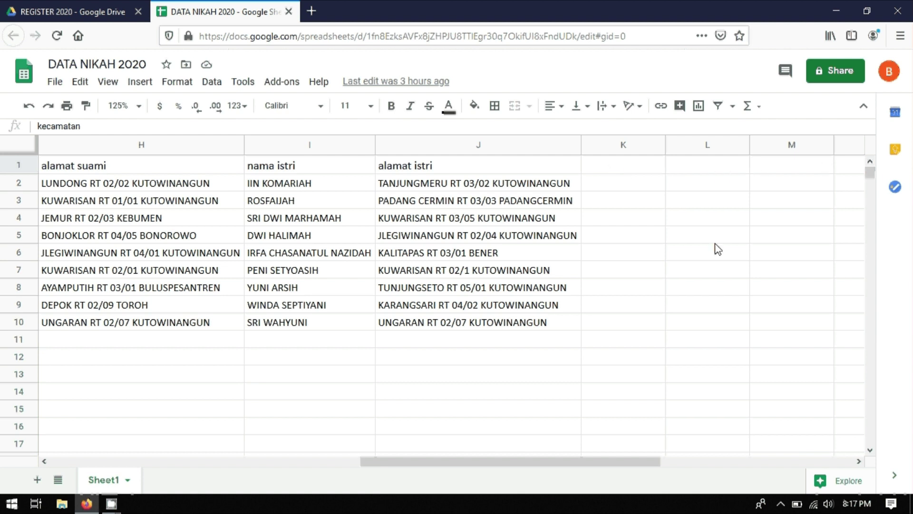
left_click_drag(540, 463, 178, 469)
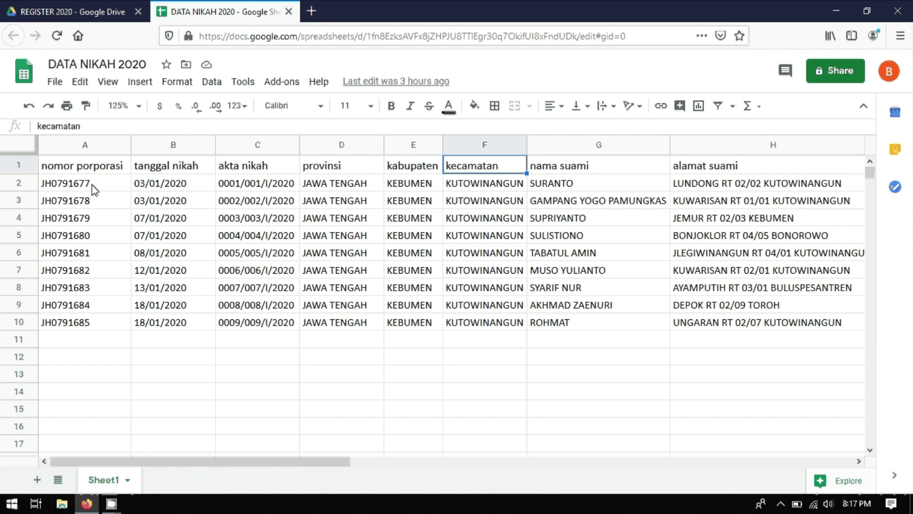
left_click(62, 321)
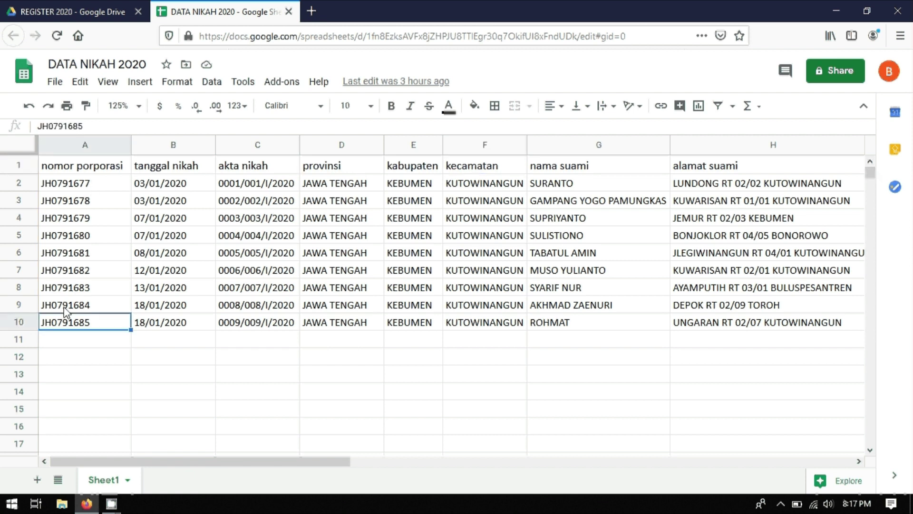
left_click(64, 307)
left_click(69, 287)
left_click(73, 270)
left_click(76, 253)
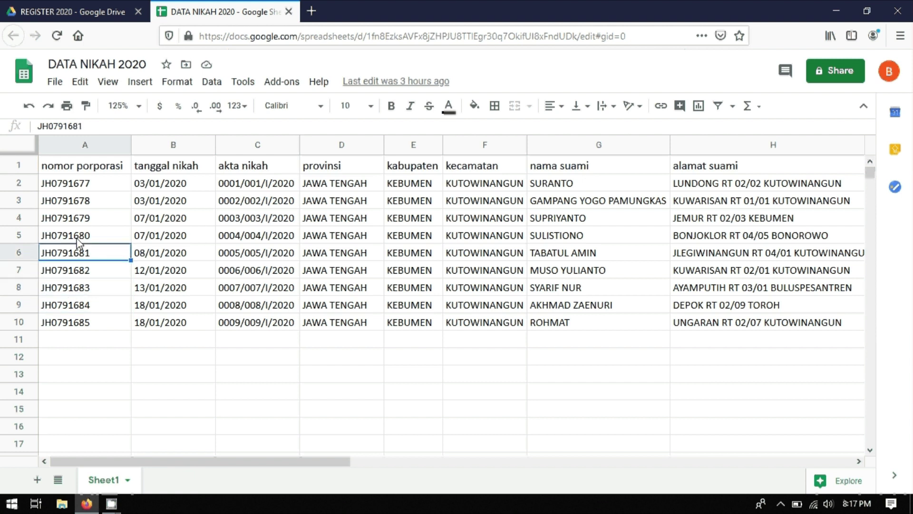
left_click(76, 235)
left_click(78, 218)
left_click(82, 185)
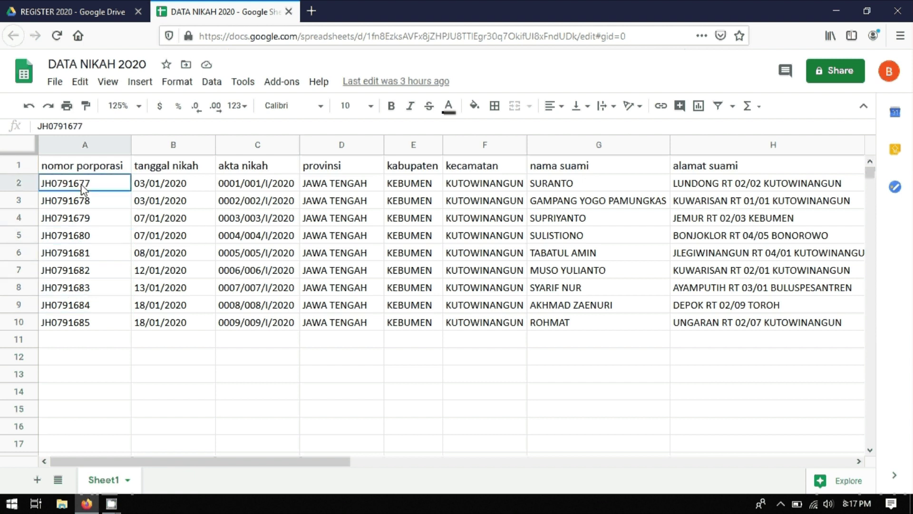
left_click(108, 372)
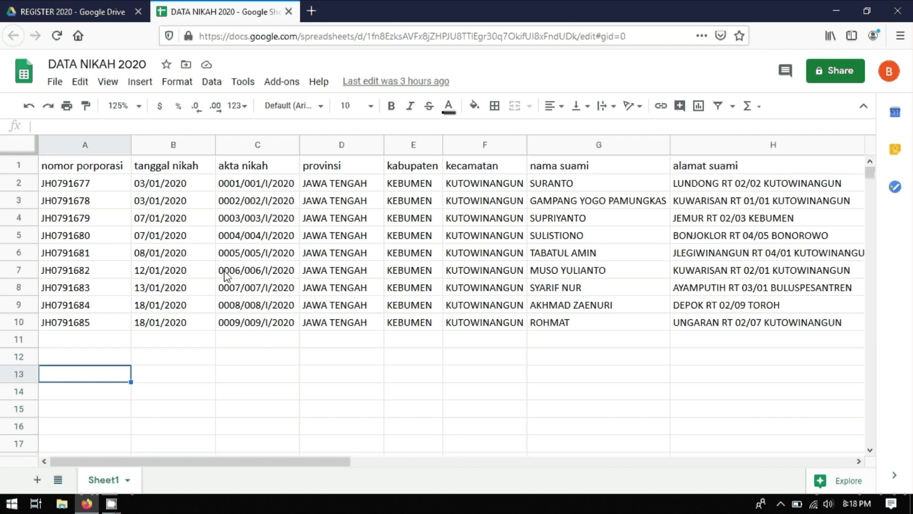
left_click(86, 17)
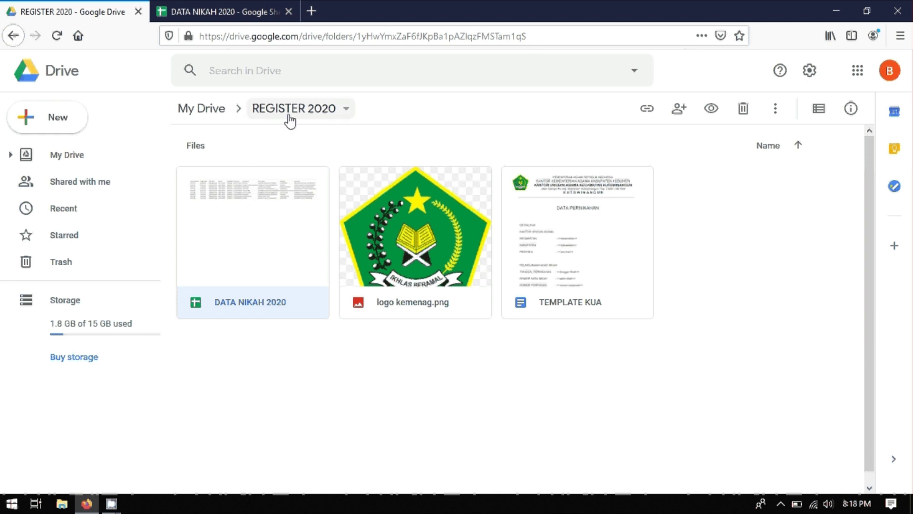
Step: Glance at the New menu, then open the TEMPLATE KUA document from REGISTER 2020
left_click(50, 125)
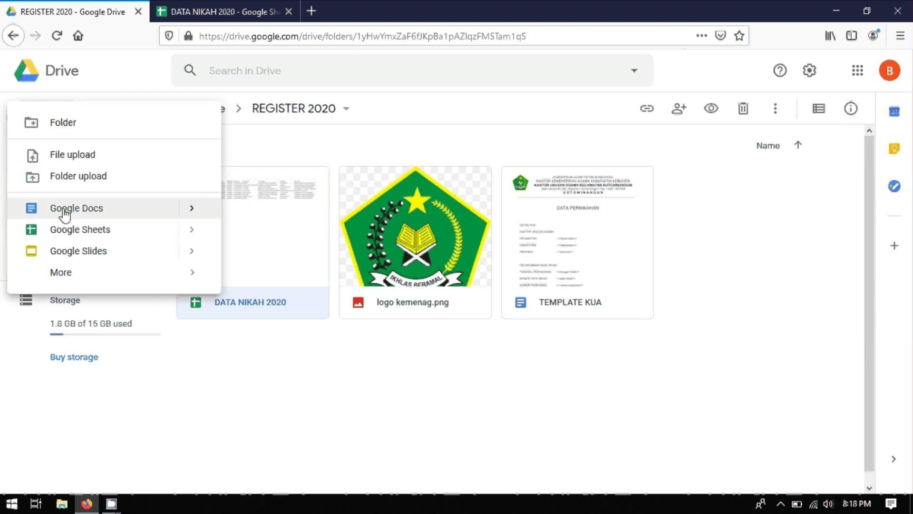
left_click(337, 415)
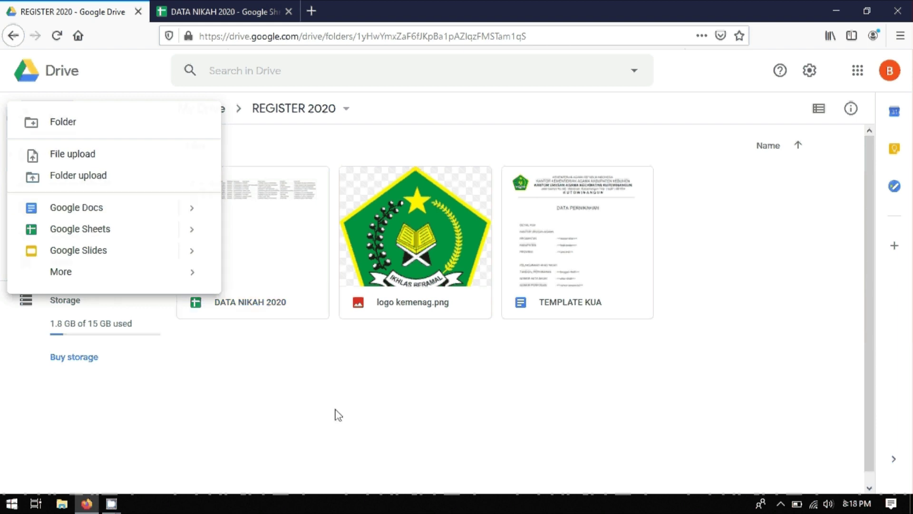
left_click(566, 246)
double_click(566, 247)
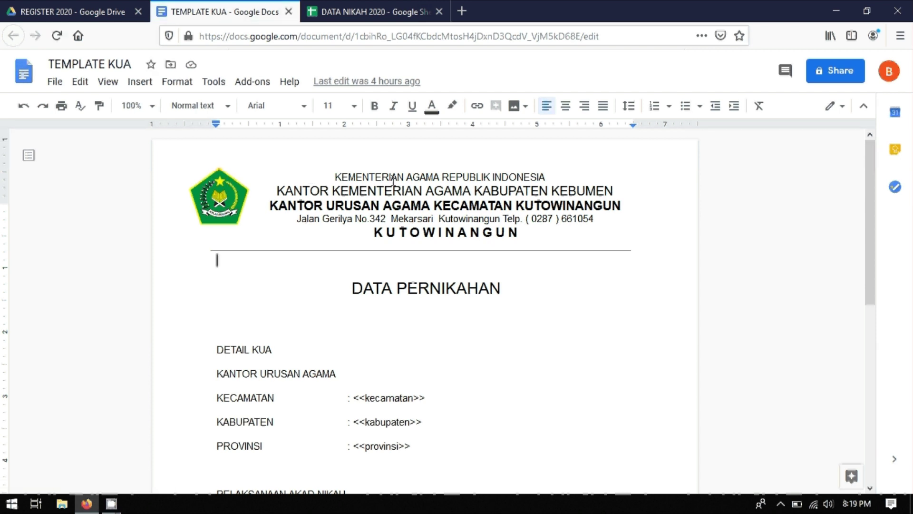
scroll(426, 217, "down", 1)
scroll(427, 216, "down", 2)
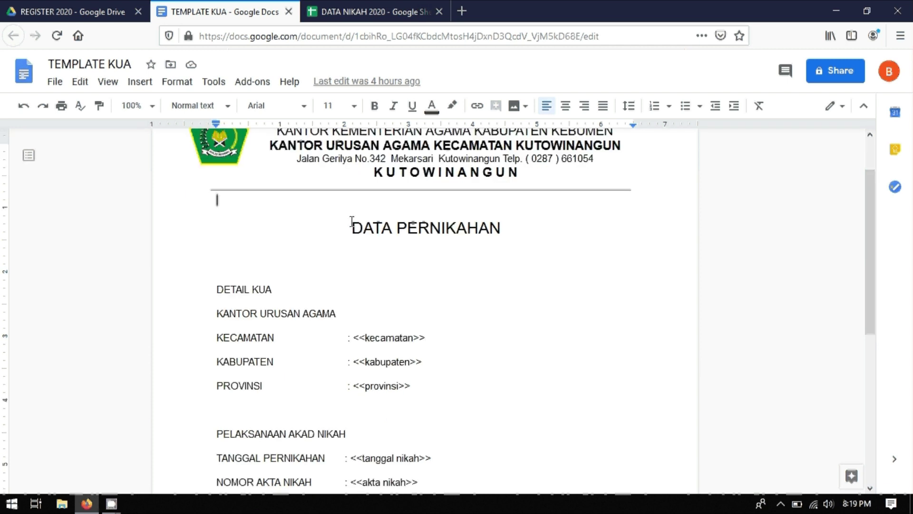
scroll(395, 200, "down", 2)
scroll(285, 195, "down", 2)
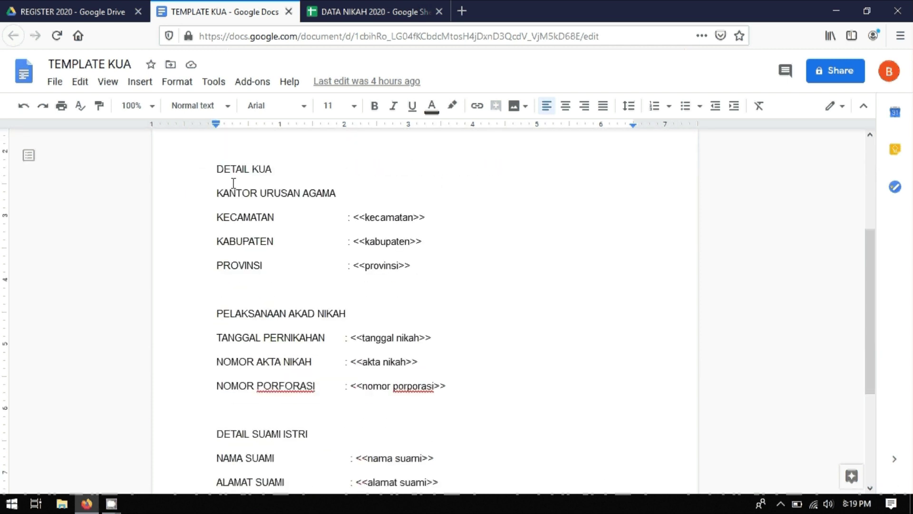
left_click(342, 19)
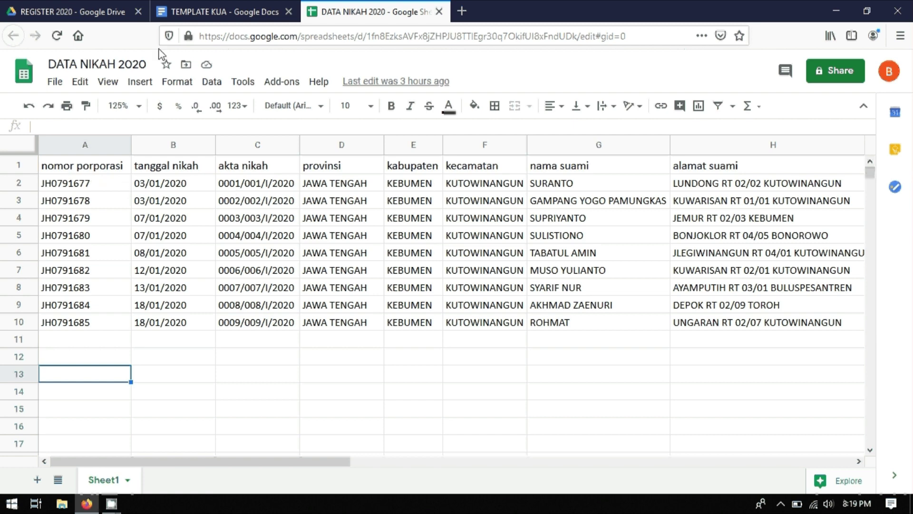
left_click(197, 14)
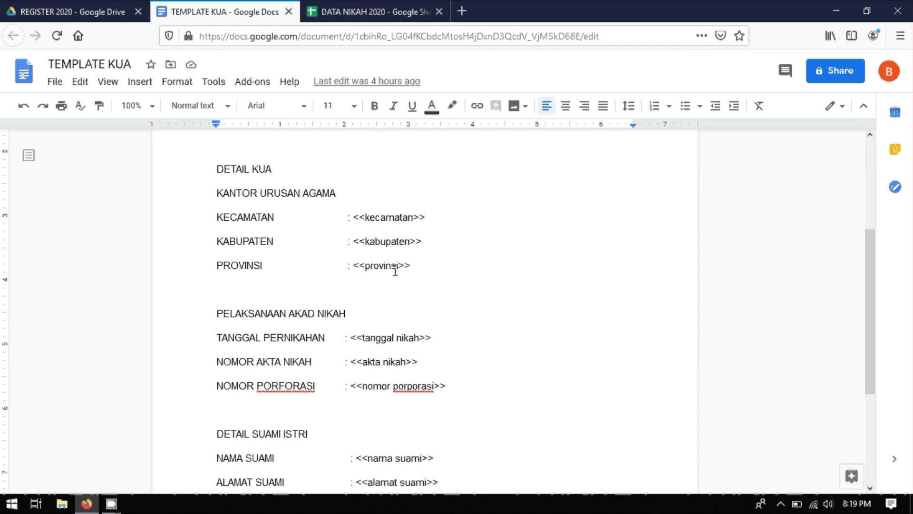
scroll(343, 272, "down", 2)
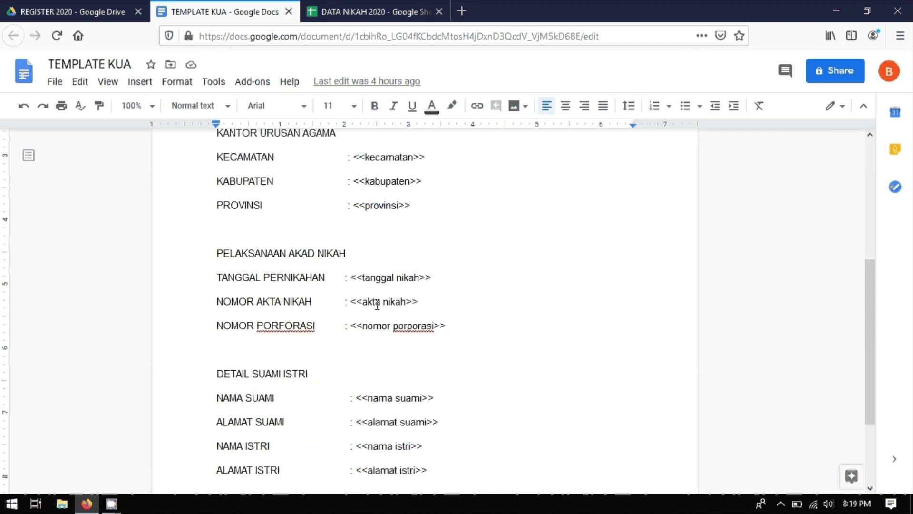
scroll(501, 253, "up", 4)
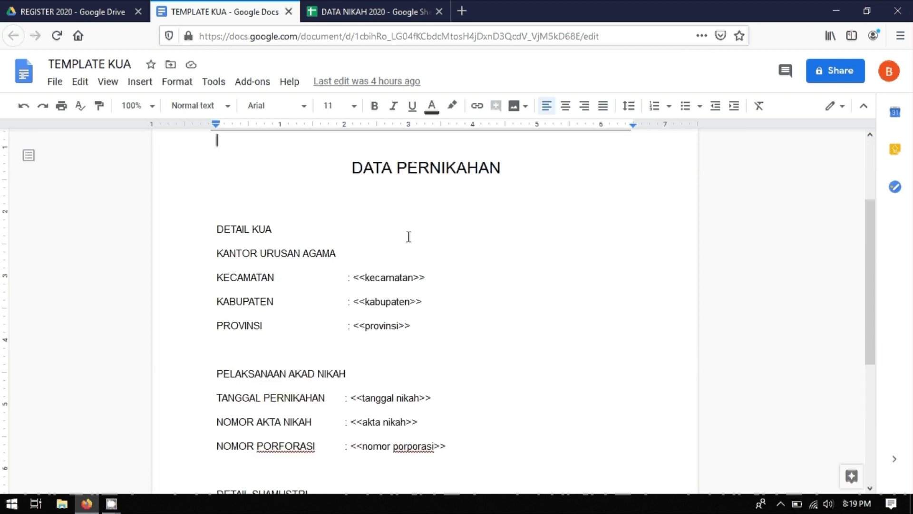
scroll(411, 225, "down", 3)
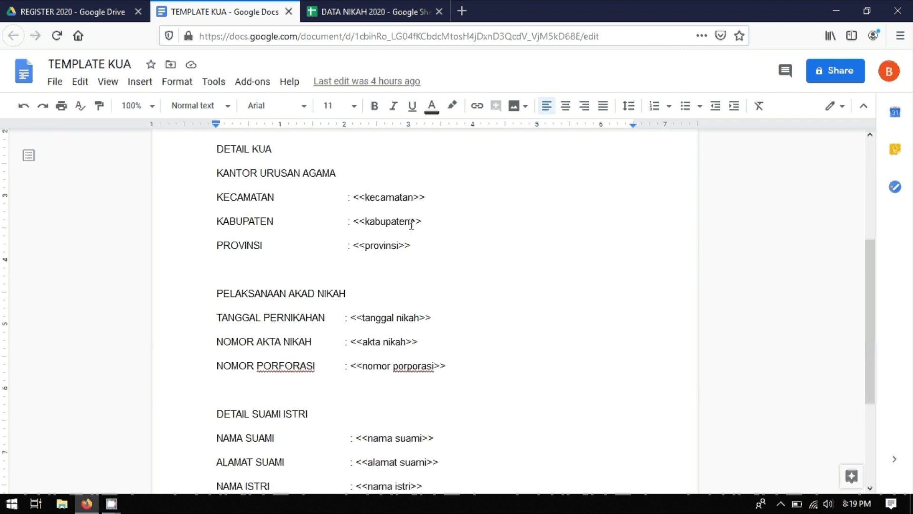
scroll(290, 229, "down", 1)
scroll(290, 230, "up", 2)
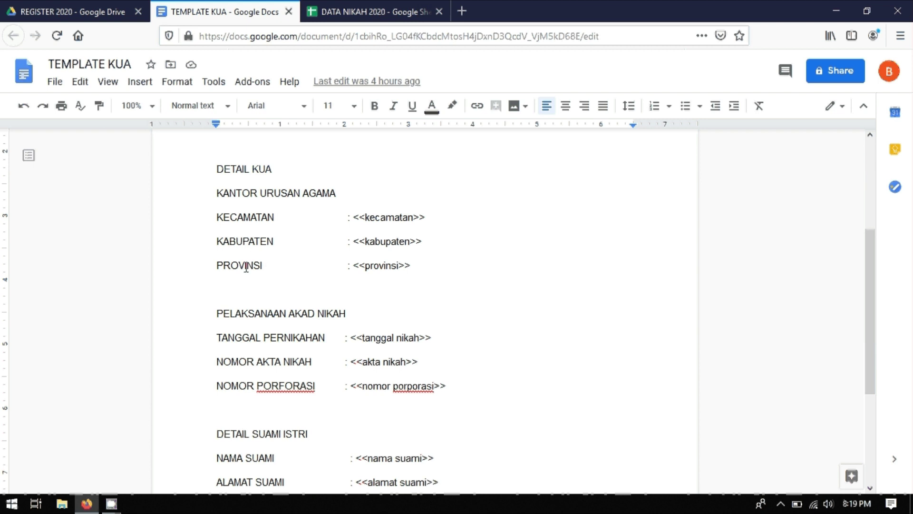
scroll(423, 257, "down", 2)
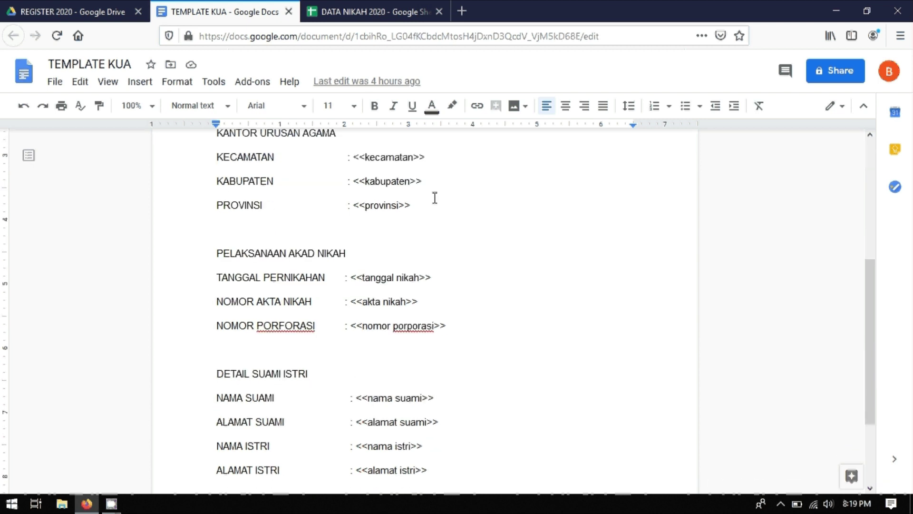
scroll(361, 245, "down", 2)
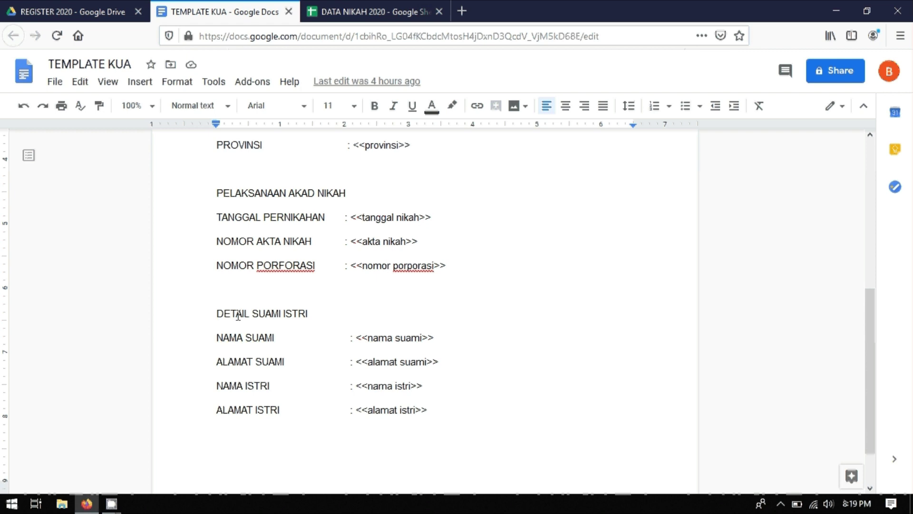
scroll(195, 344, "down", 1)
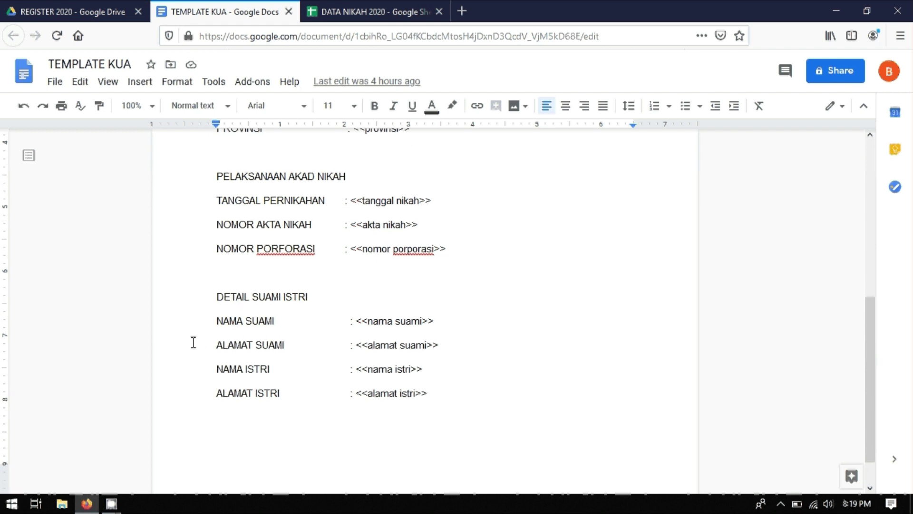
scroll(193, 342, "down", 2)
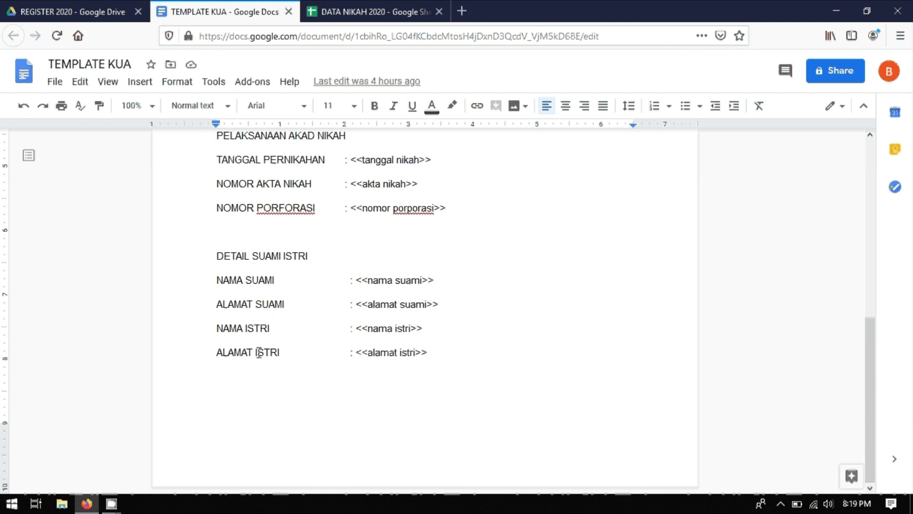
scroll(514, 324, "up", 10)
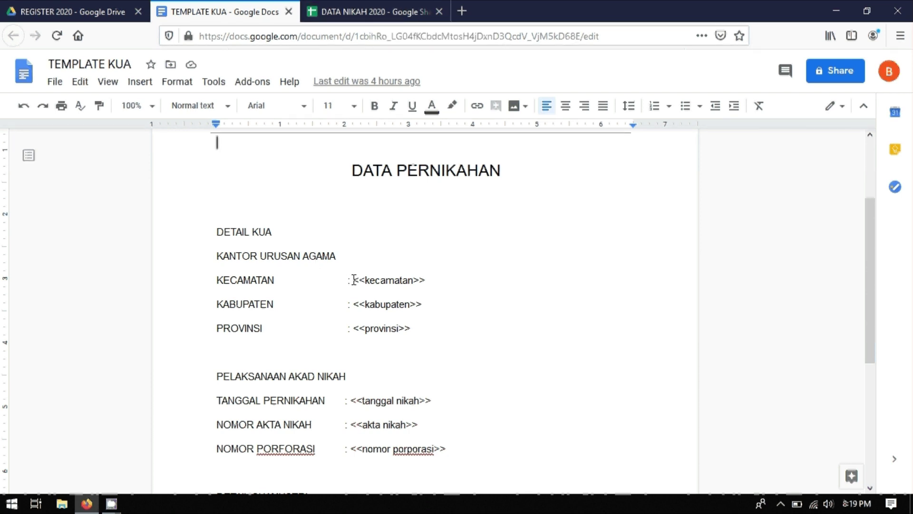
Step: Set the TEMPLATE KUA document zoom to 125% and scroll down through the placeholders
left_click_drag(354, 280, 426, 280)
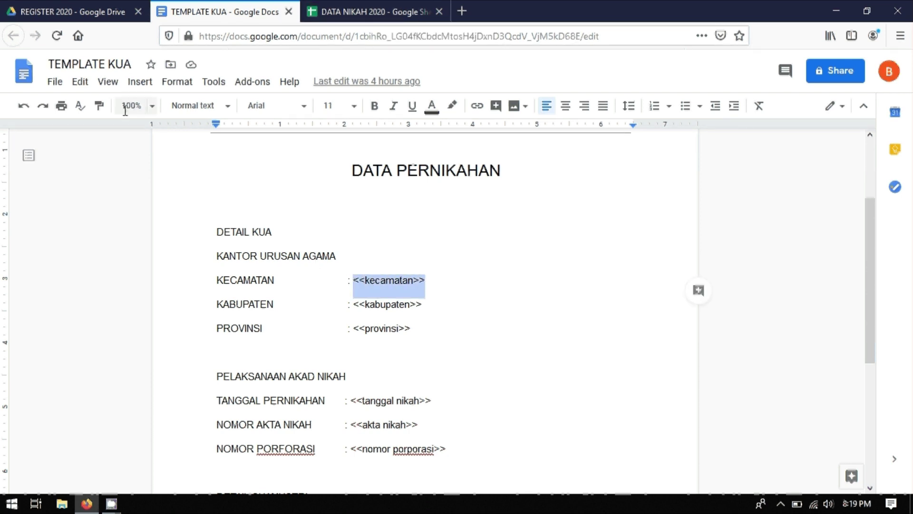
left_click(151, 106)
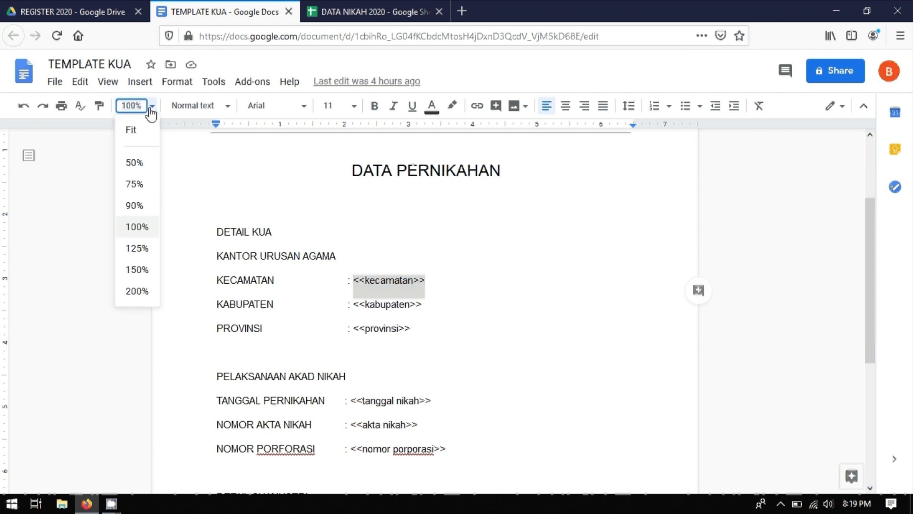
left_click(137, 248)
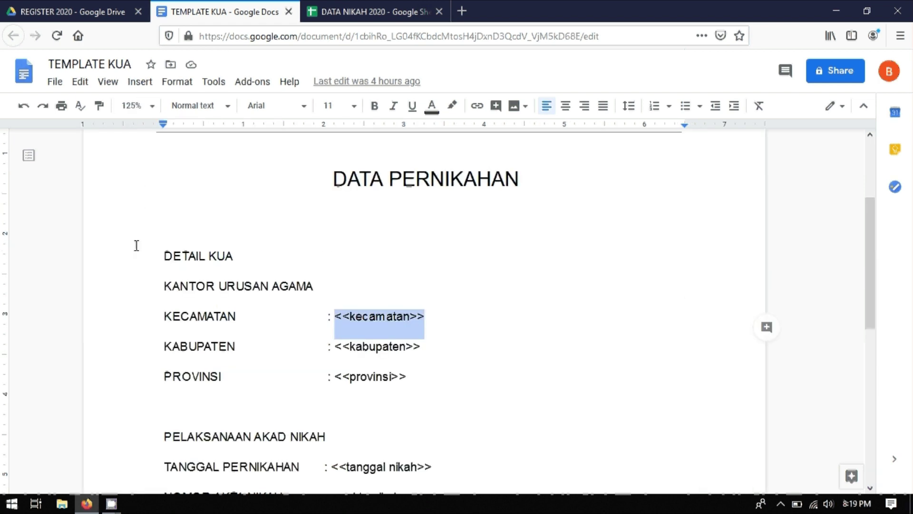
left_click(499, 240)
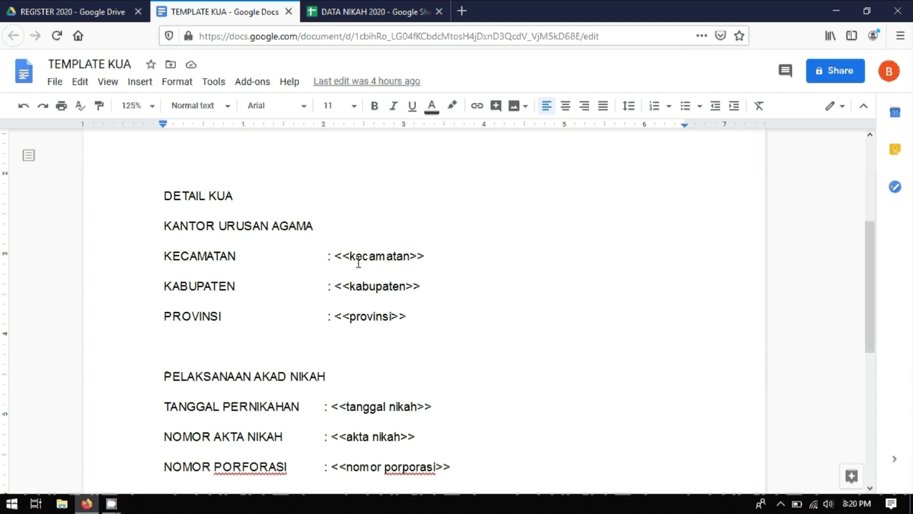
scroll(371, 214, "down", 1)
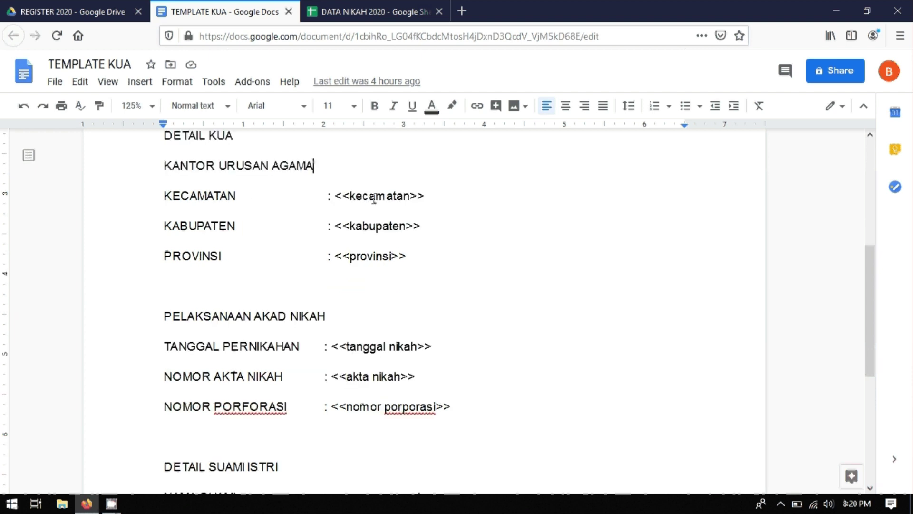
Step: Check the kecamatan header in DATA NIKAH 2020, then return to TEMPLATE KUA
left_click(371, 14)
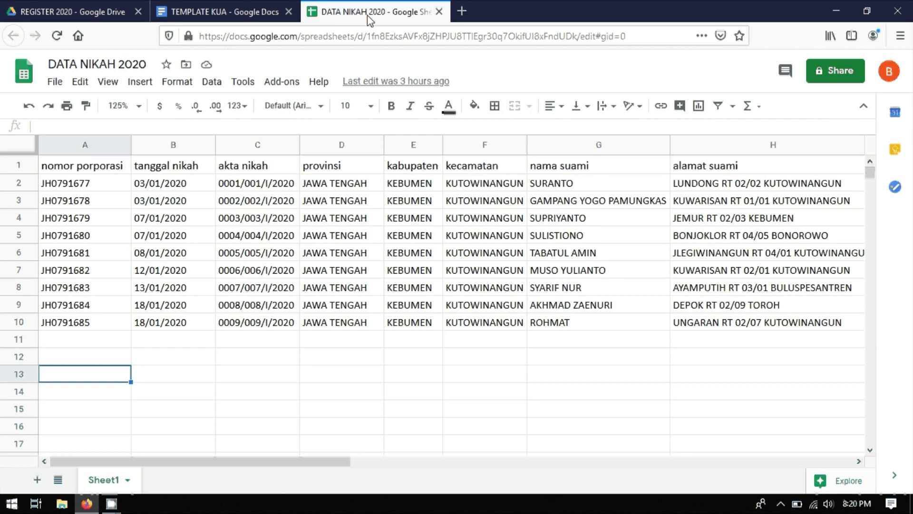
left_click(469, 167)
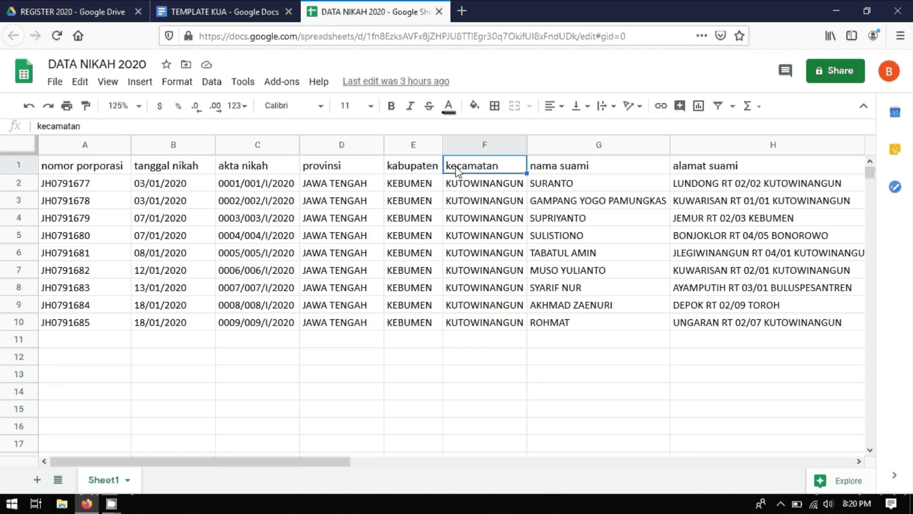
left_click(260, 14)
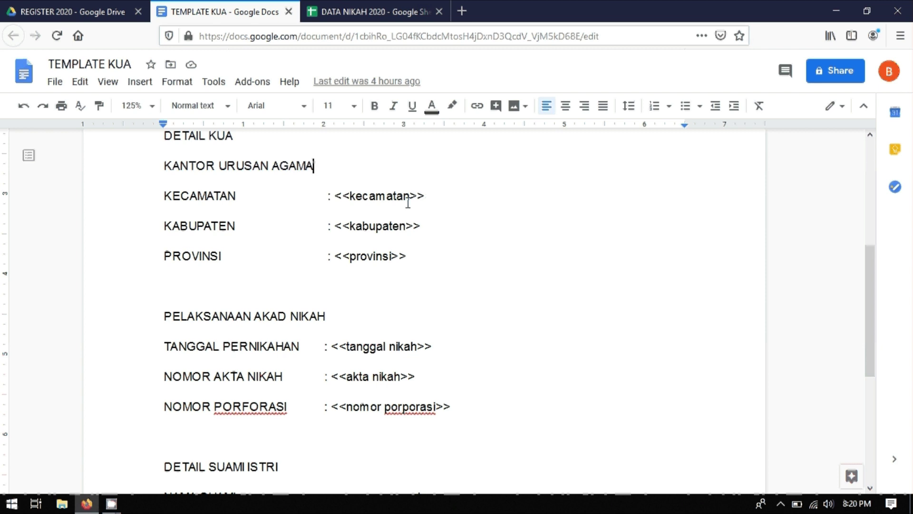
Step: Scroll through the TEMPLATE KUA document, then close its tab
scroll(479, 196, "down", 2)
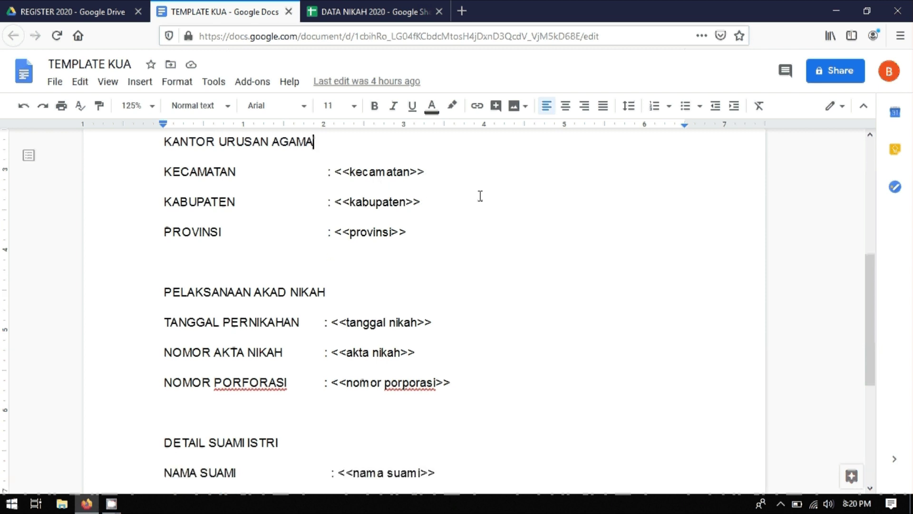
scroll(263, 199, "up", 2)
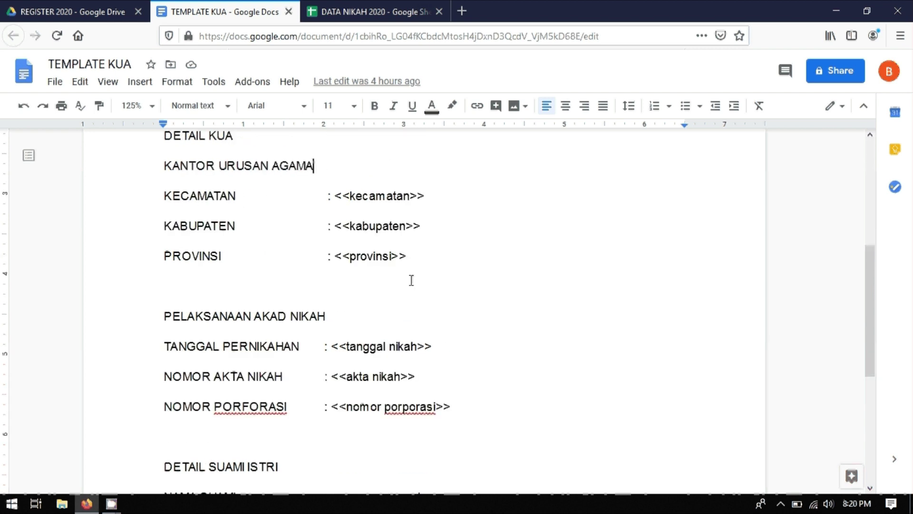
scroll(409, 280, "down", 9)
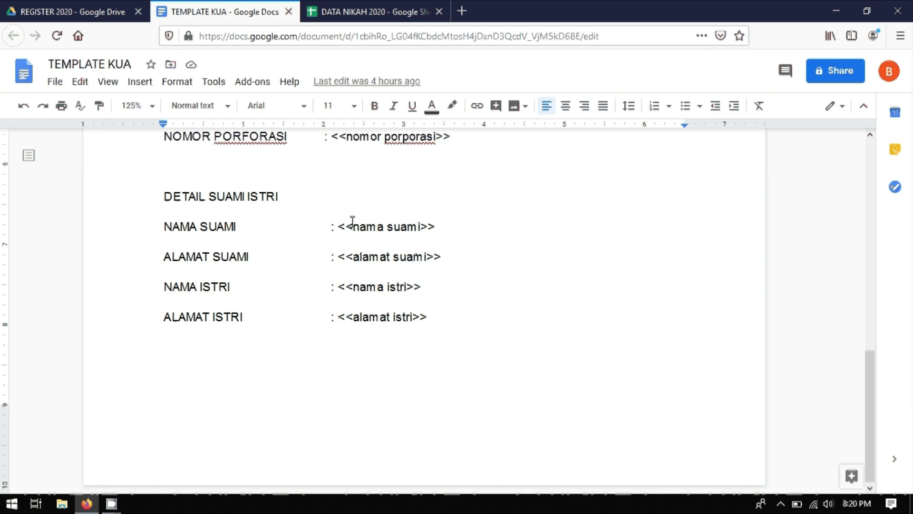
scroll(420, 238, "up", 18)
scroll(333, 181, "up", 1)
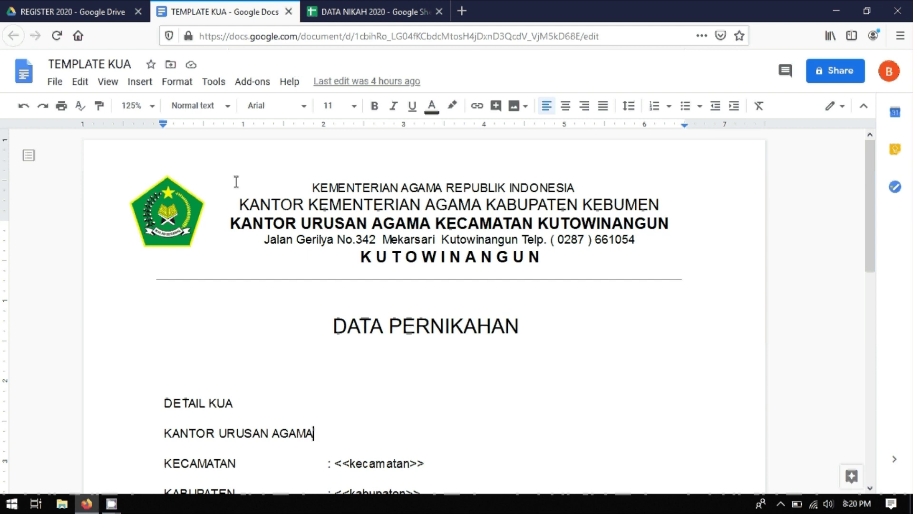
left_click(289, 11)
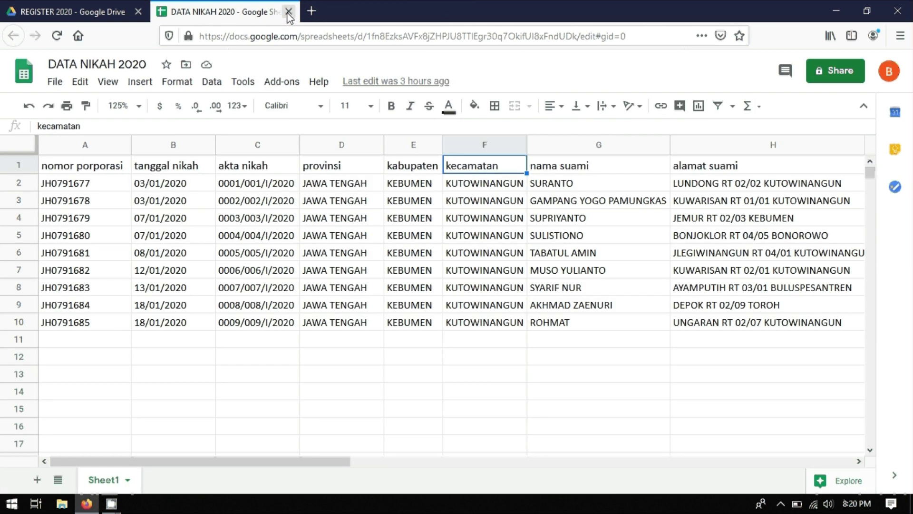
left_click(318, 360)
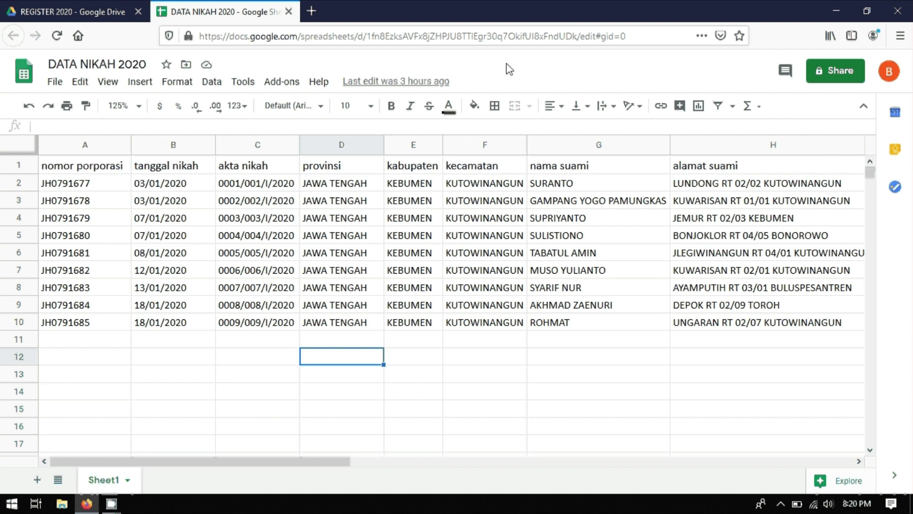
left_click_drag(237, 462, 300, 467)
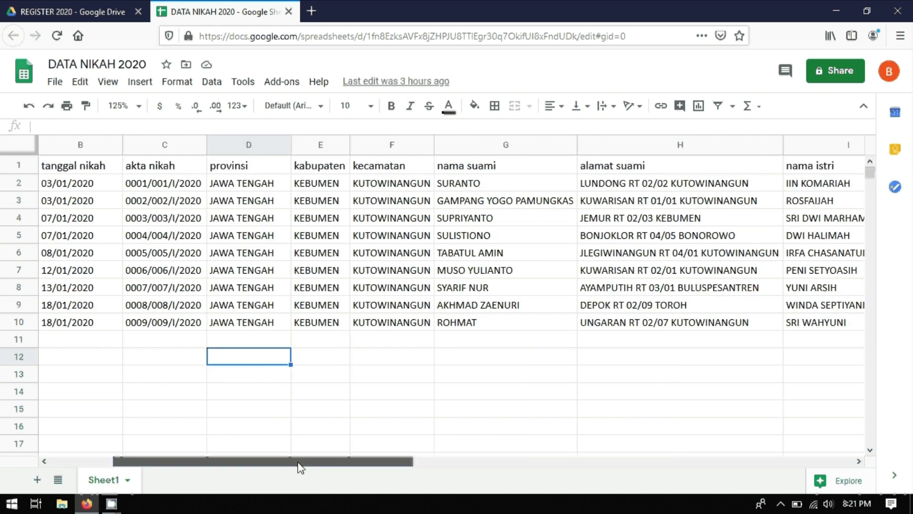
left_click(270, 395)
left_click_drag(260, 463, 197, 469)
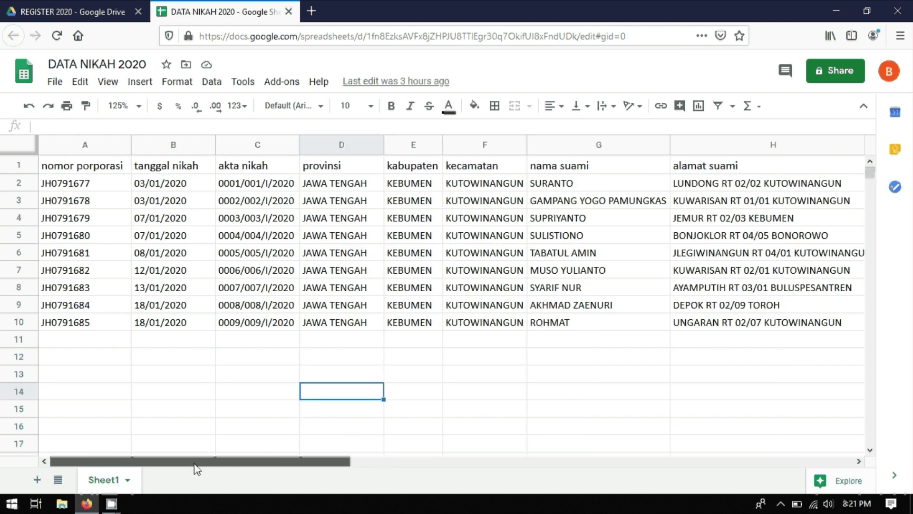
left_click(241, 414)
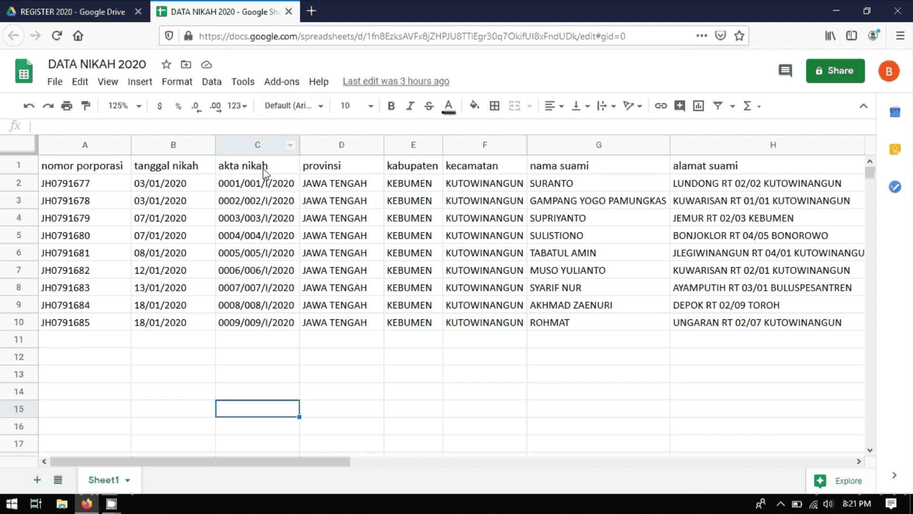
Step: Find Autocrat through Add-ons > Get add-ons, view its installed page, and close the Marketplace
left_click(274, 87)
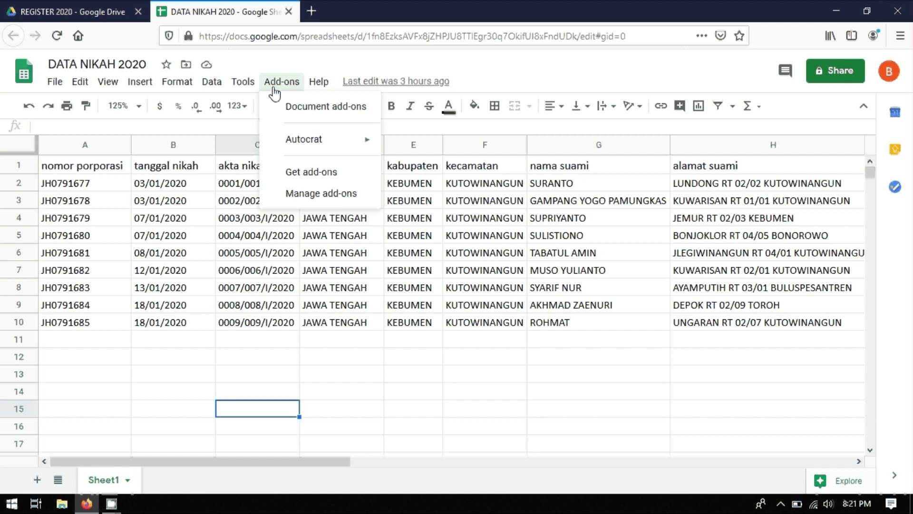
mouse_move(305, 145)
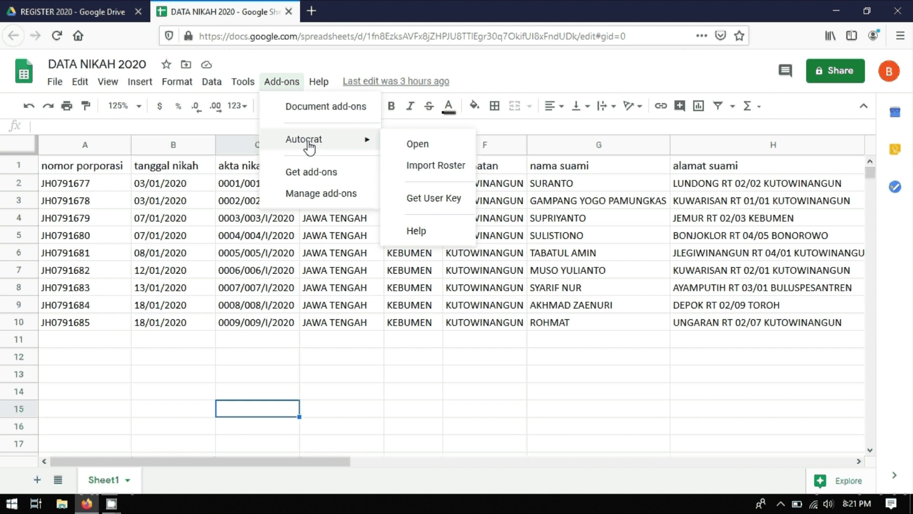
left_click(307, 177)
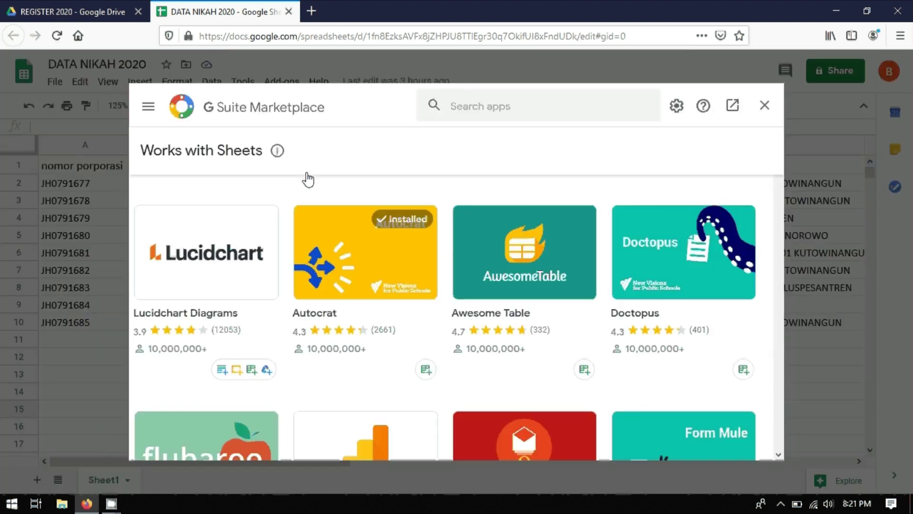
left_click(358, 262)
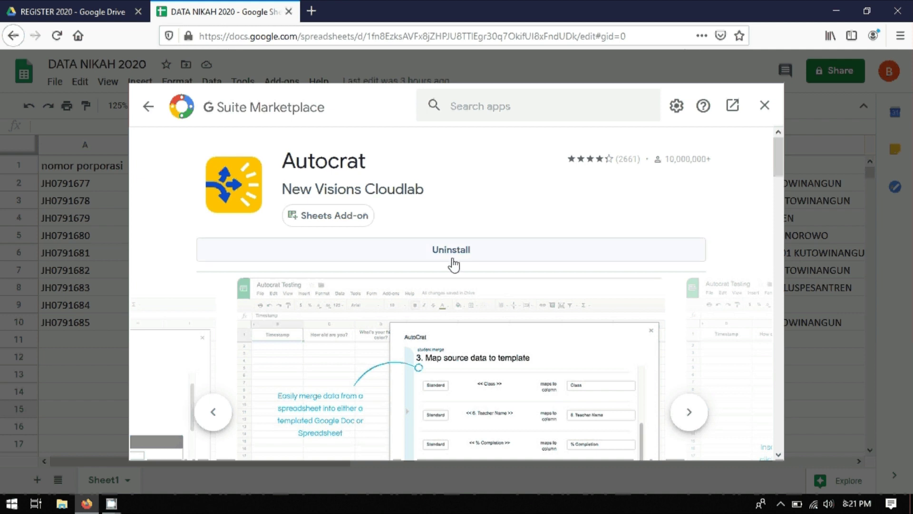
left_click(764, 105)
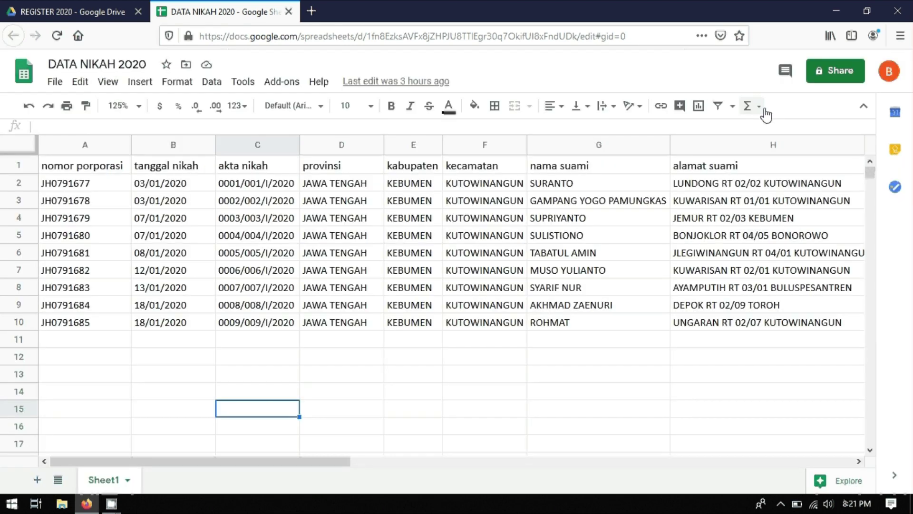
Step: Launch Add-ons > Autocrat > Open and delete the existing REGISTER 2020 job
left_click(281, 81)
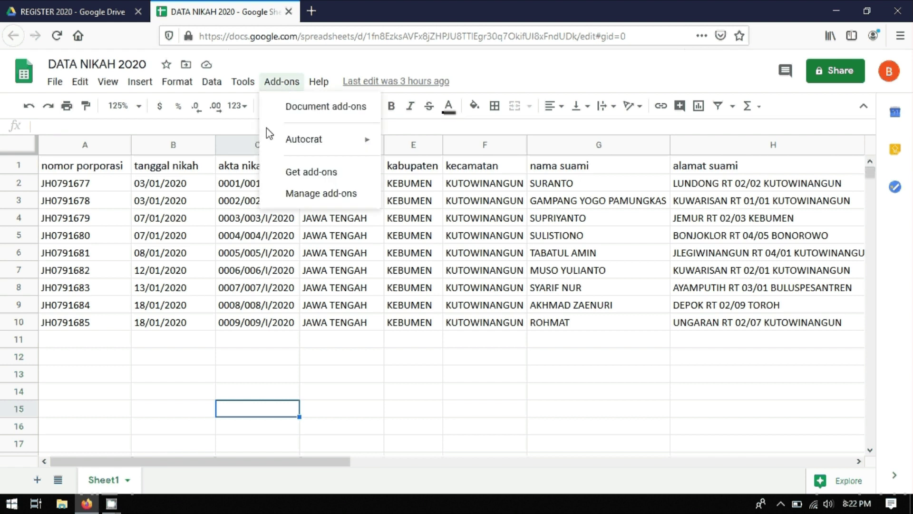
mouse_move(276, 141)
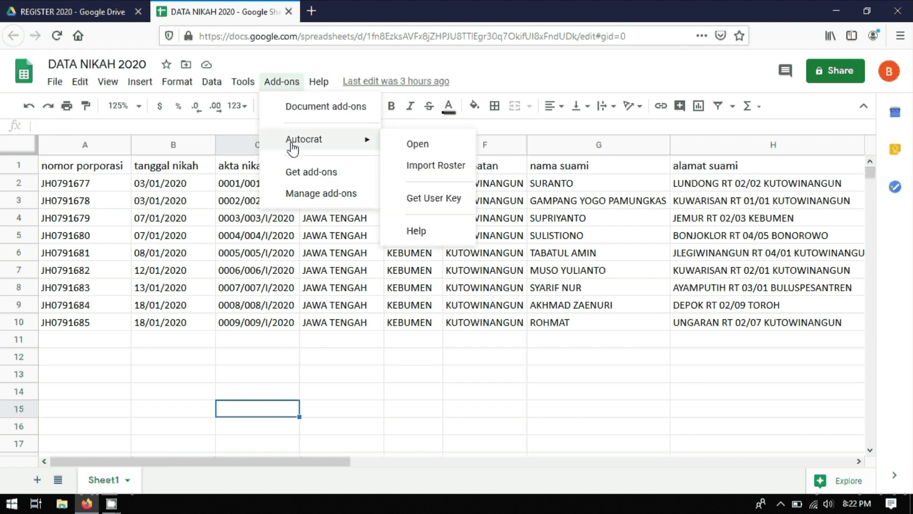
left_click(415, 149)
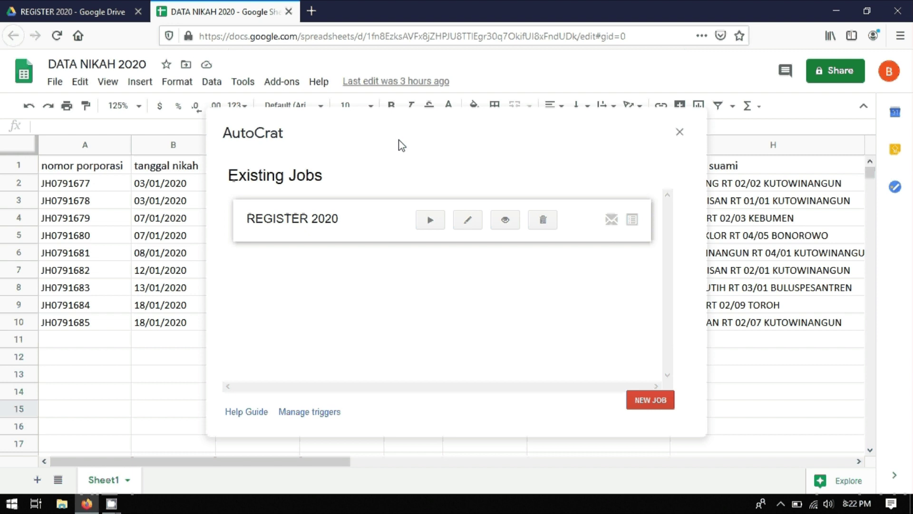
left_click(543, 220)
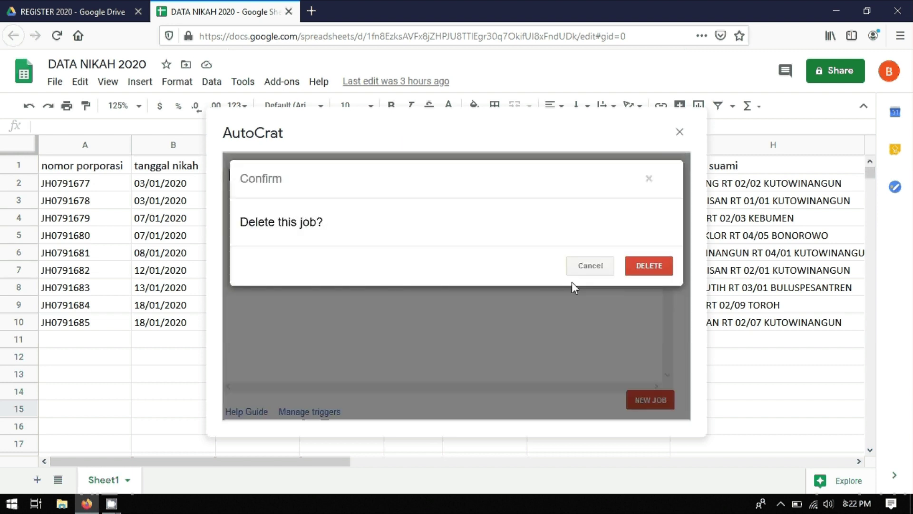
left_click(648, 259)
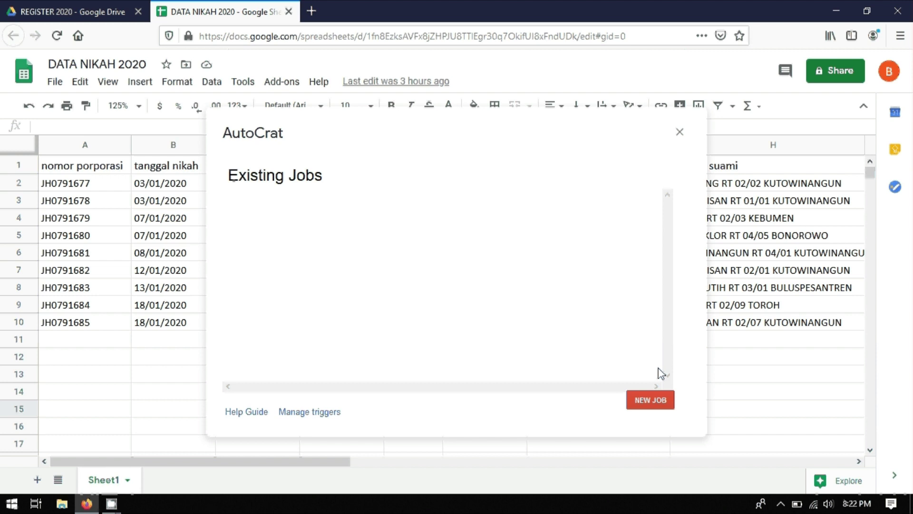
Step: Create a new Autocrat job named 'Register Tahun 2020' and continue to the template step
left_click(649, 400)
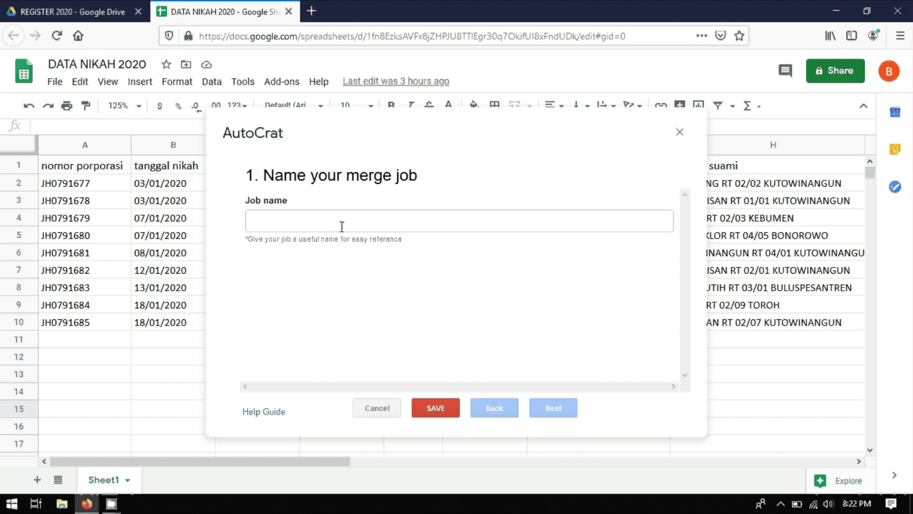
left_click(331, 221)
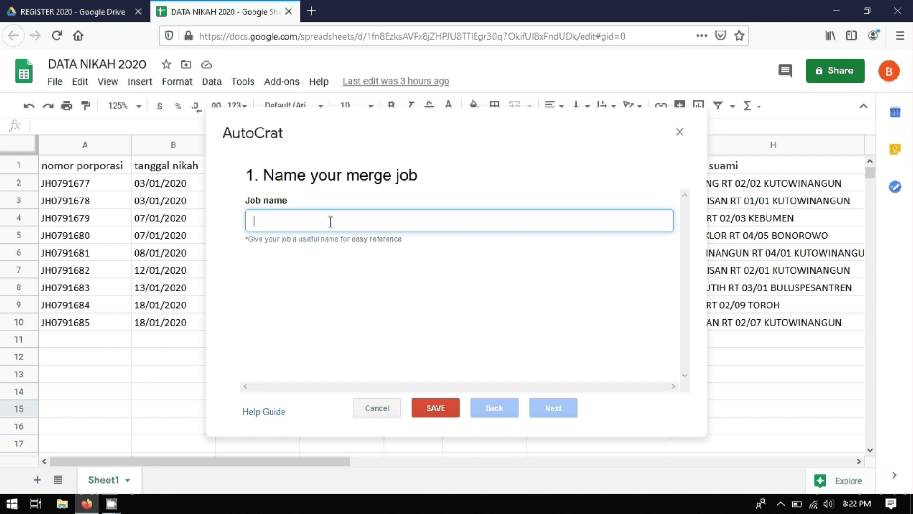
type("re")
key("BackSpace")
key("BackSpace")
type("Register")
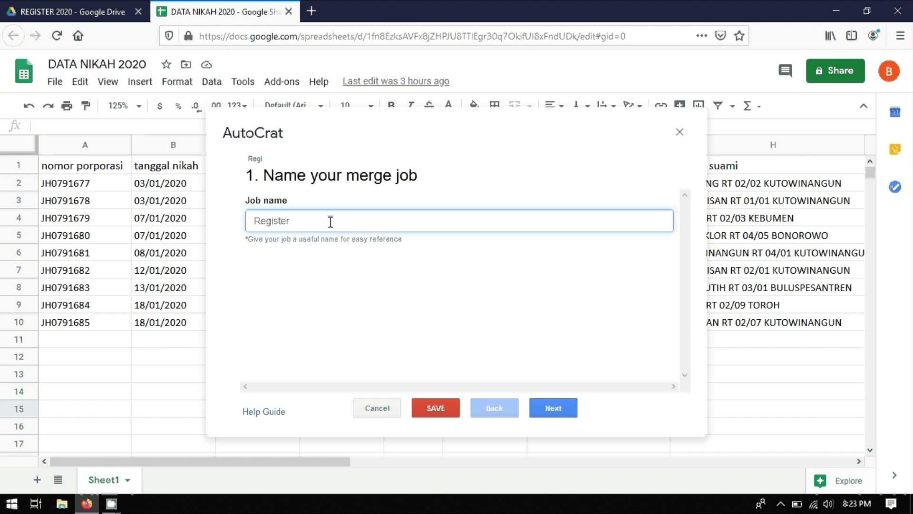
type(" Tahun 2020")
left_click(552, 409)
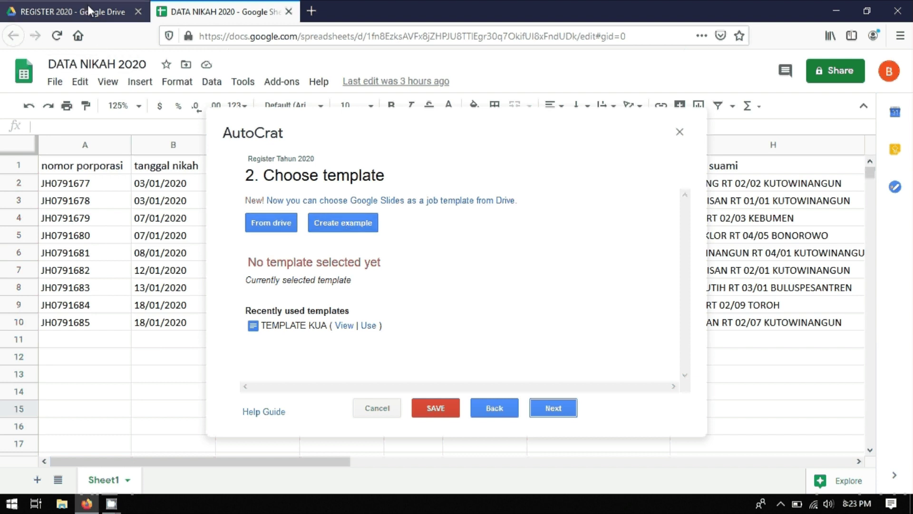
Step: Pick the TEMPLATE KUA document from Drive as the job template and continue
left_click(89, 13)
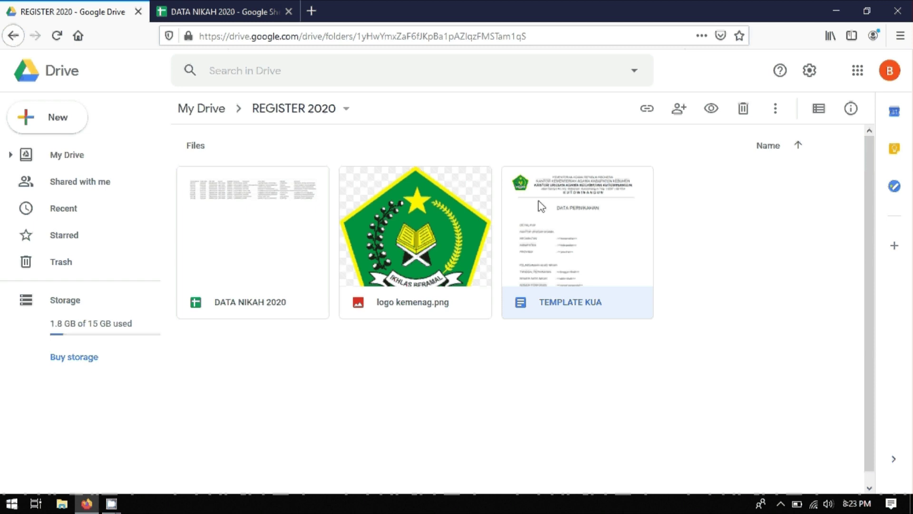
left_click(231, 14)
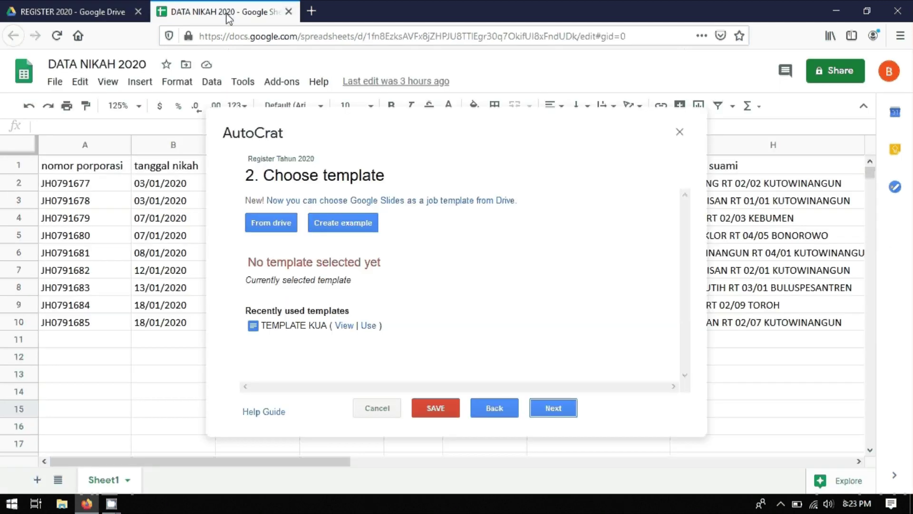
left_click(261, 226)
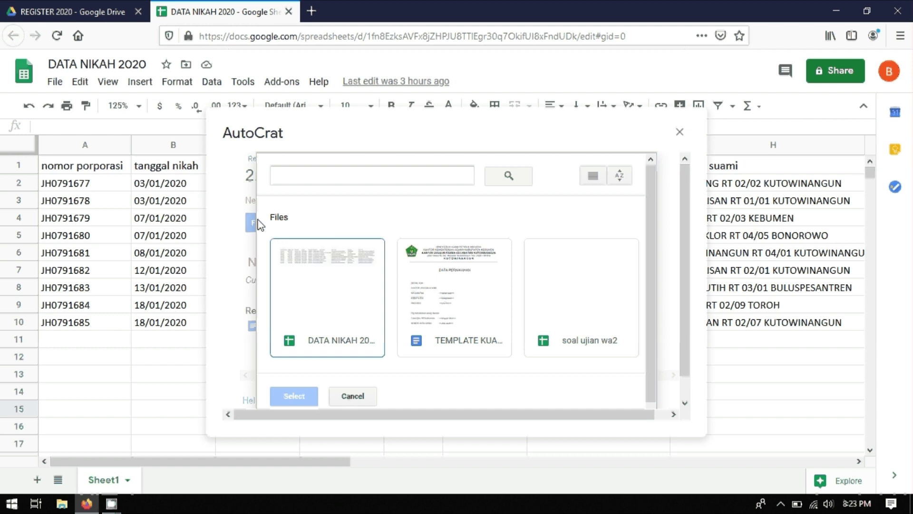
left_click(440, 302)
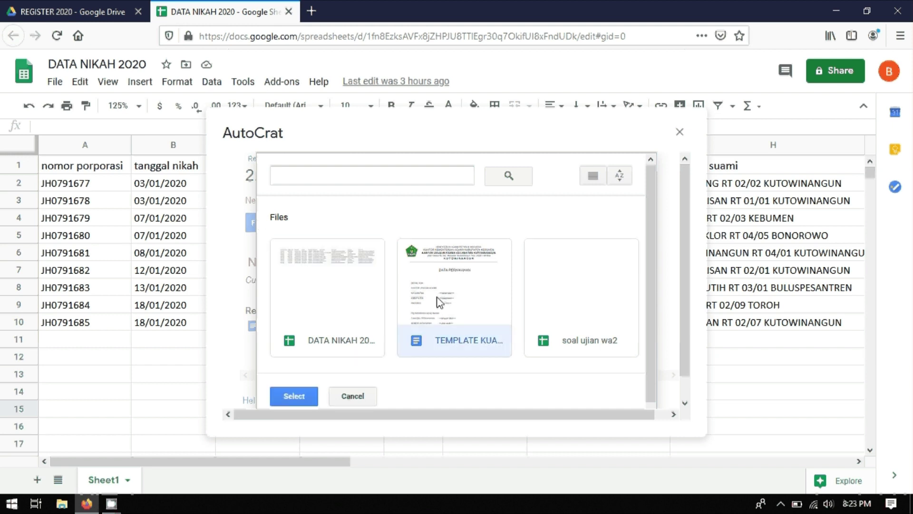
left_click(300, 398)
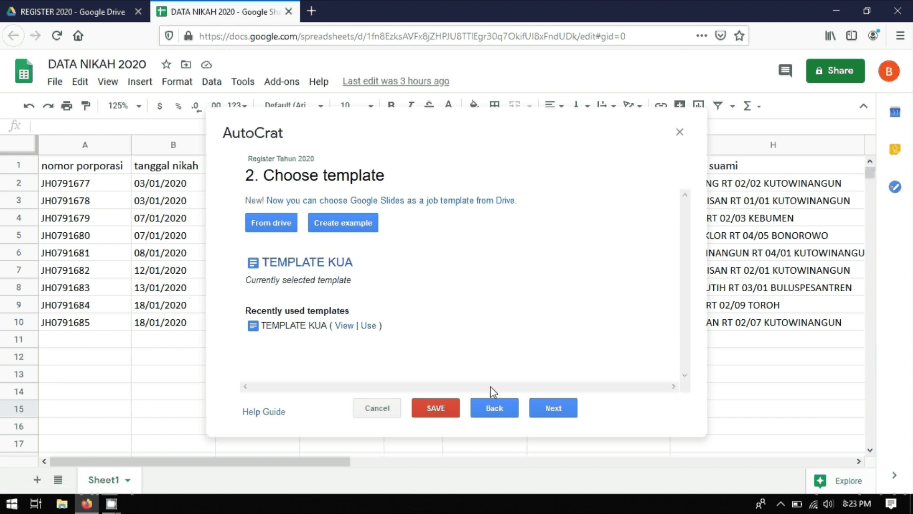
left_click(552, 409)
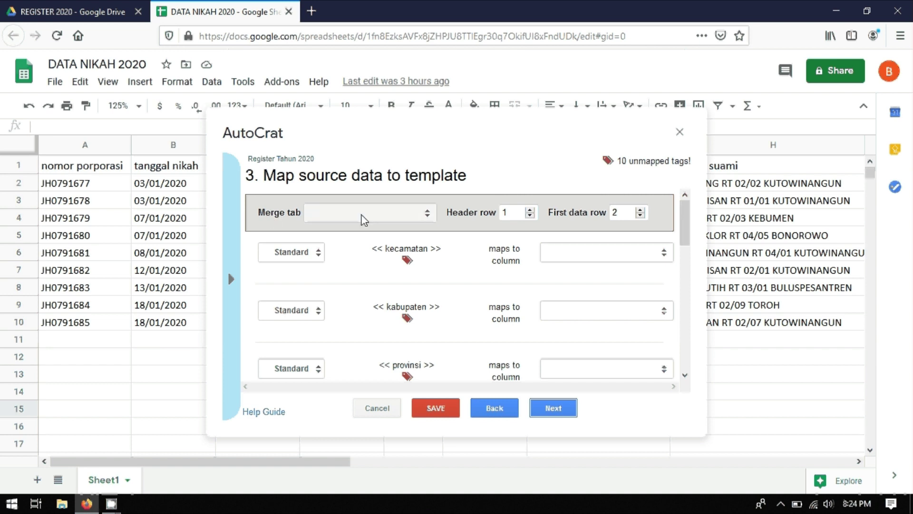
Step: Merge from Sheet1, keep kecamatan mapped to its kecamatan column, review the mappings, and continue
left_click(419, 212)
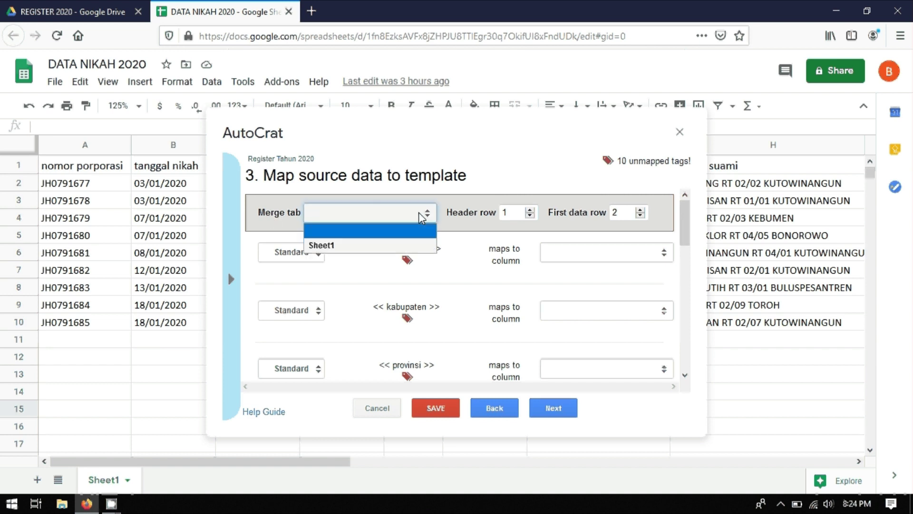
left_click(344, 246)
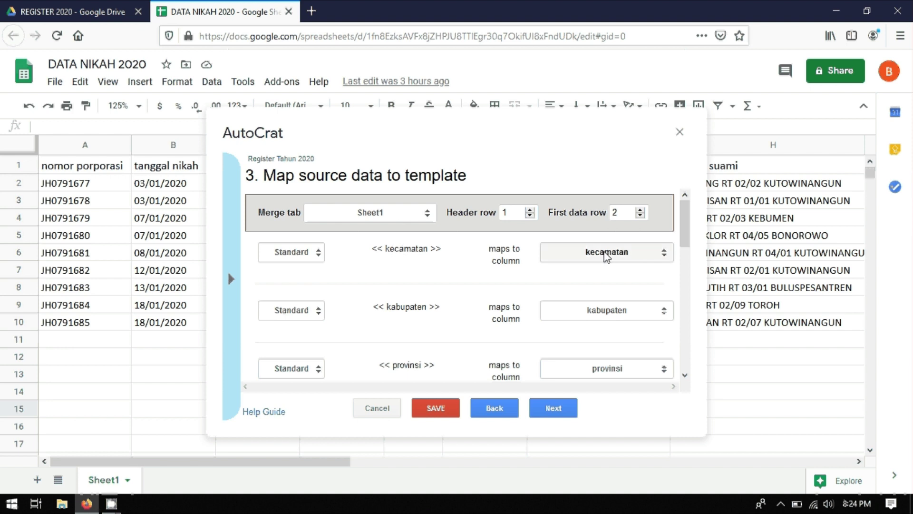
left_click(649, 254)
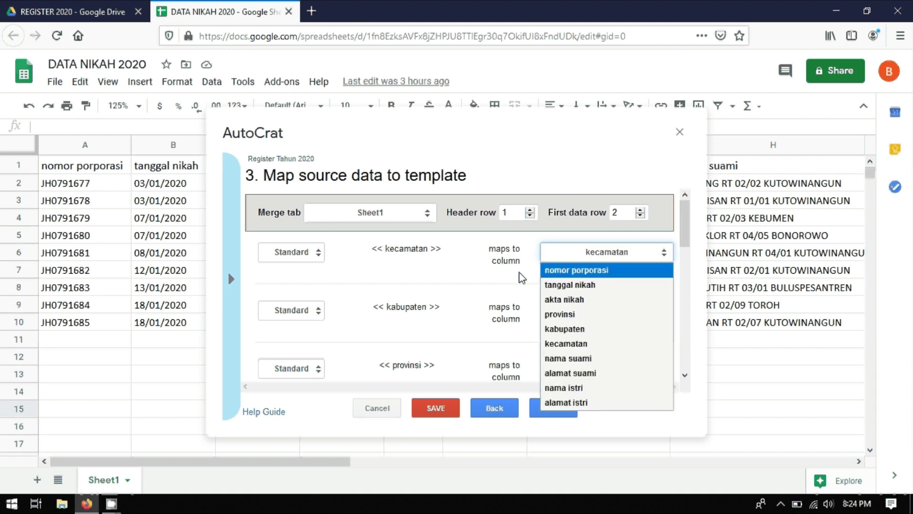
left_click(465, 265)
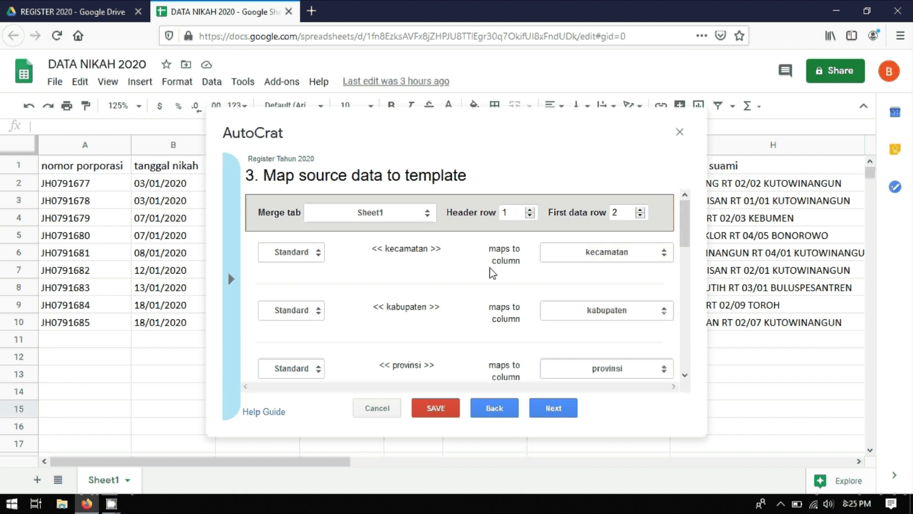
scroll(424, 274, "down", 2)
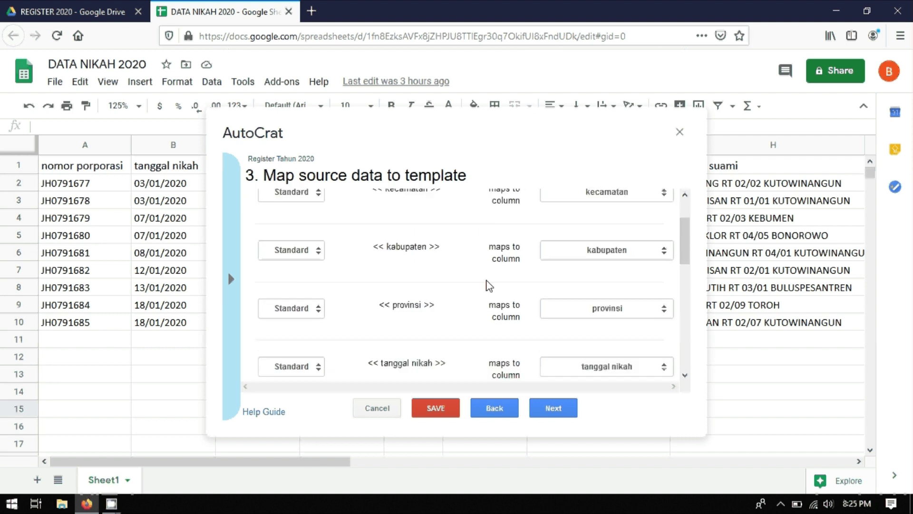
scroll(475, 255, "up", 2)
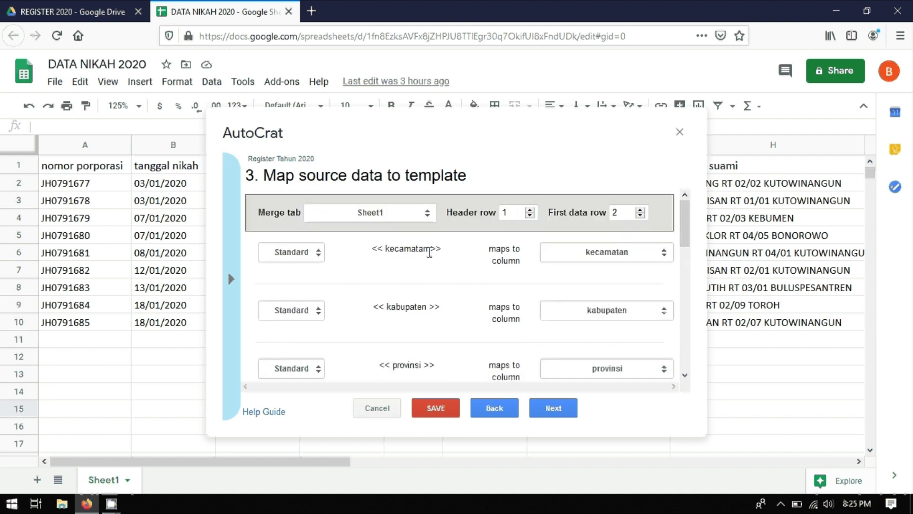
scroll(424, 267, "down", 5)
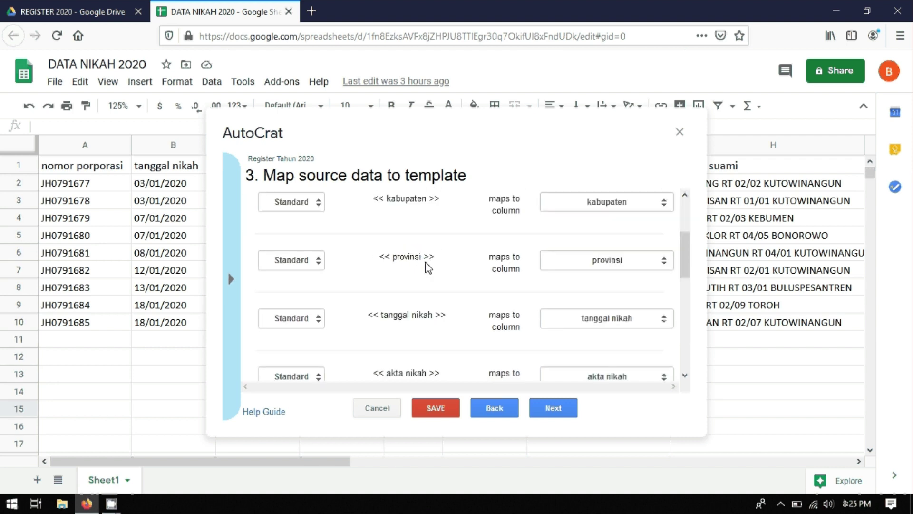
scroll(517, 226, "up", 5)
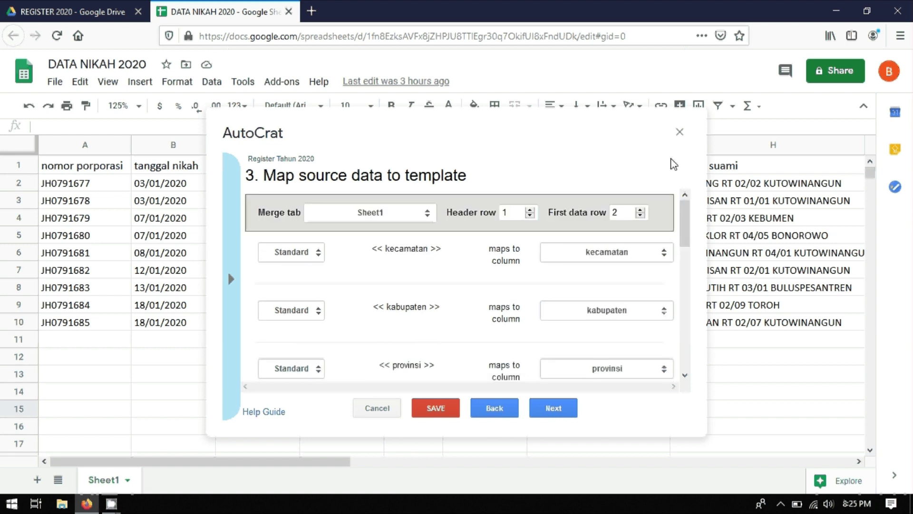
scroll(457, 265, "down", 5)
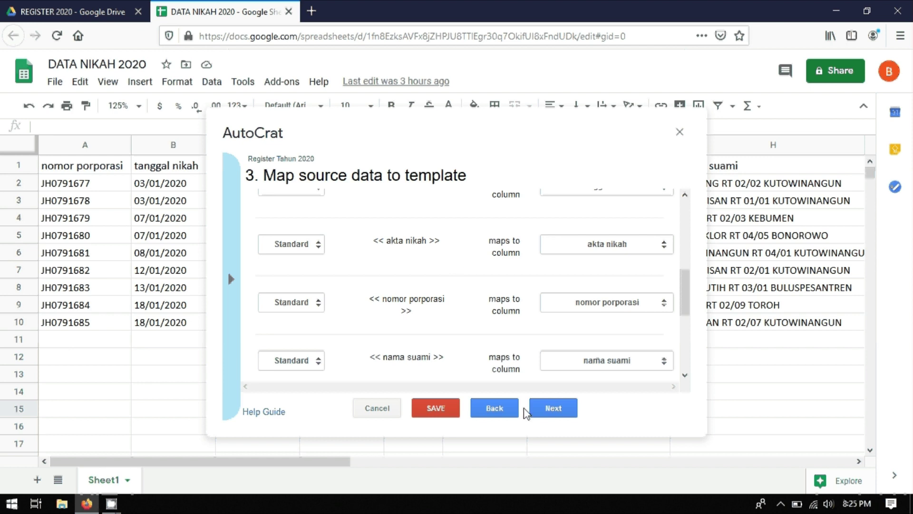
left_click(551, 410)
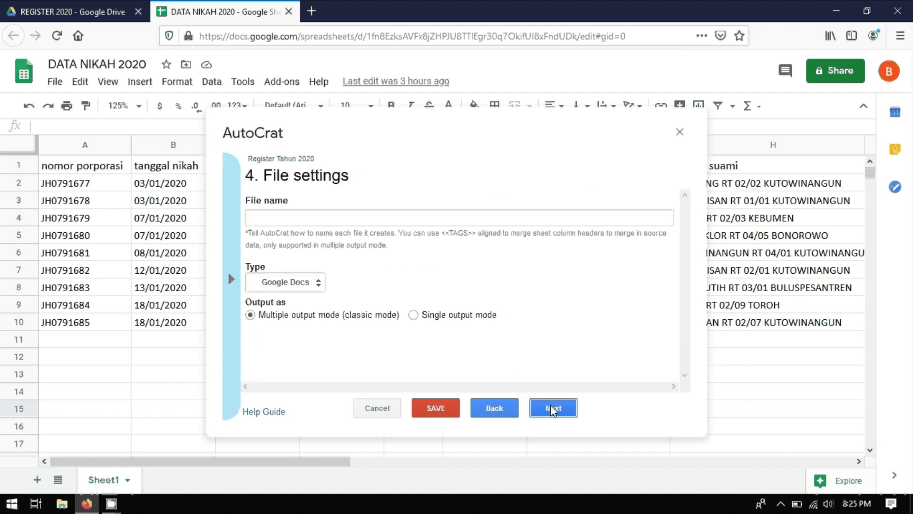
Step: Name the output files 'Info Data Pernikahan <<nomor porporasi>>'
left_click(310, 216)
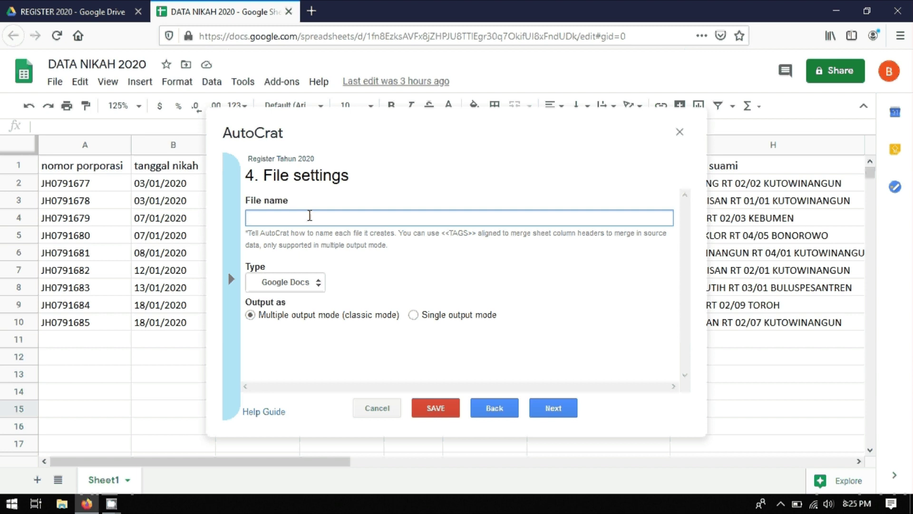
type("Info Data Pernikahan")
left_click_drag(472, 234, 444, 238)
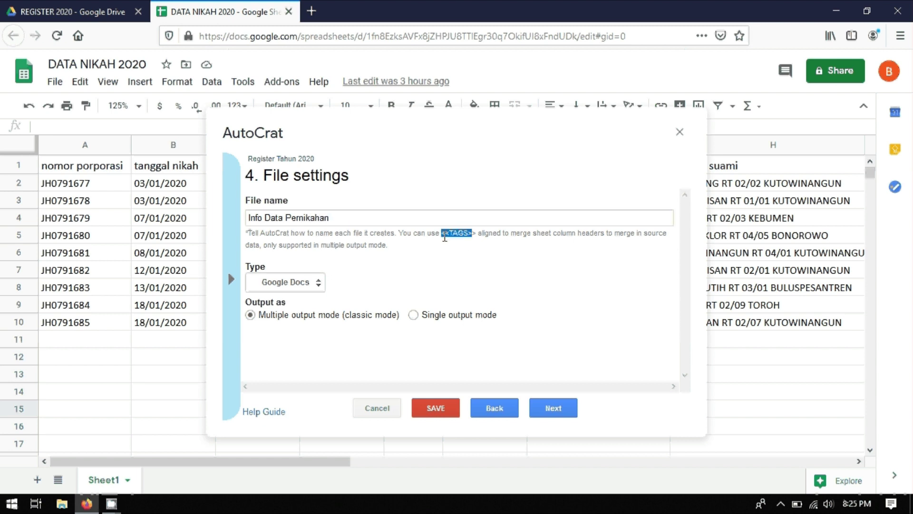
left_click(472, 258)
left_click(389, 220)
type("<<")
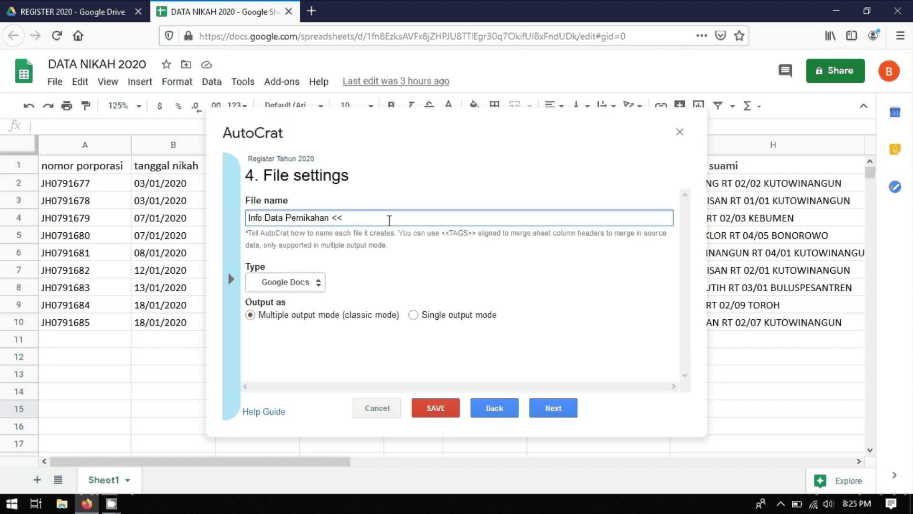
type("nomor porporasi>>")
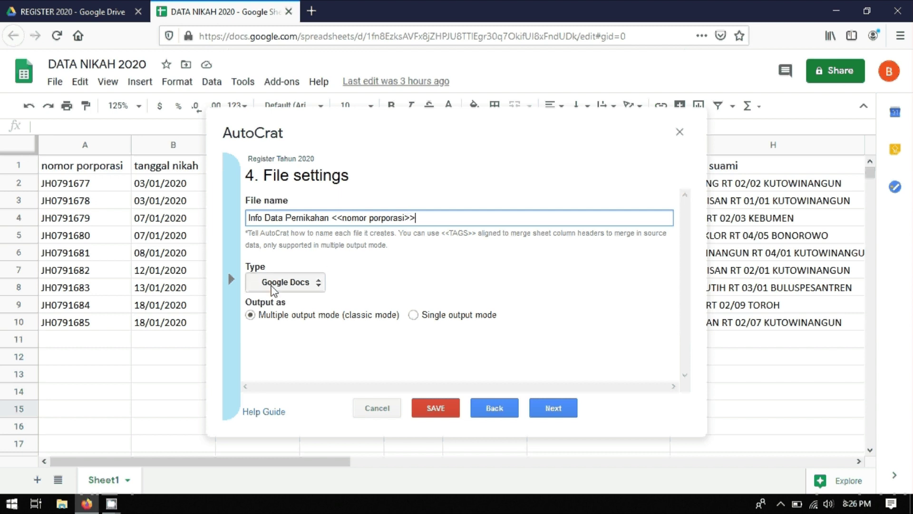
Step: Set the output file type to PDF and continue
left_click(309, 286)
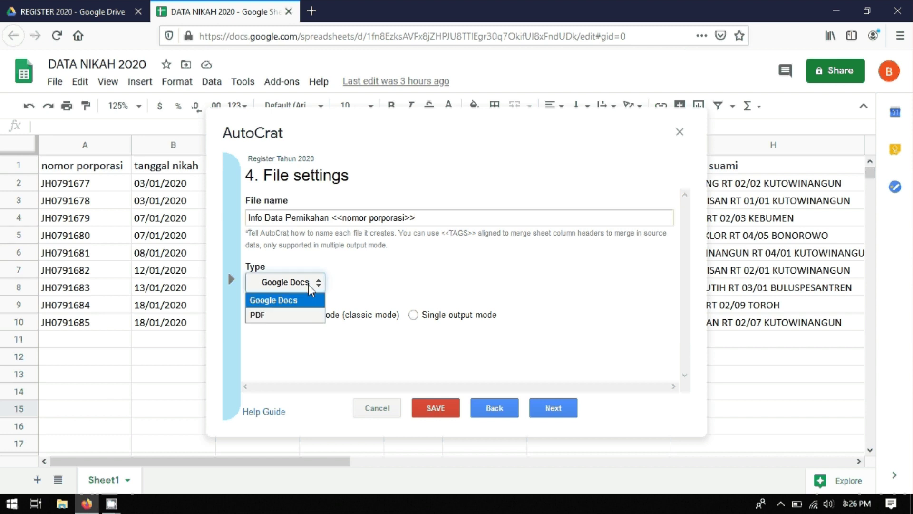
left_click(268, 315)
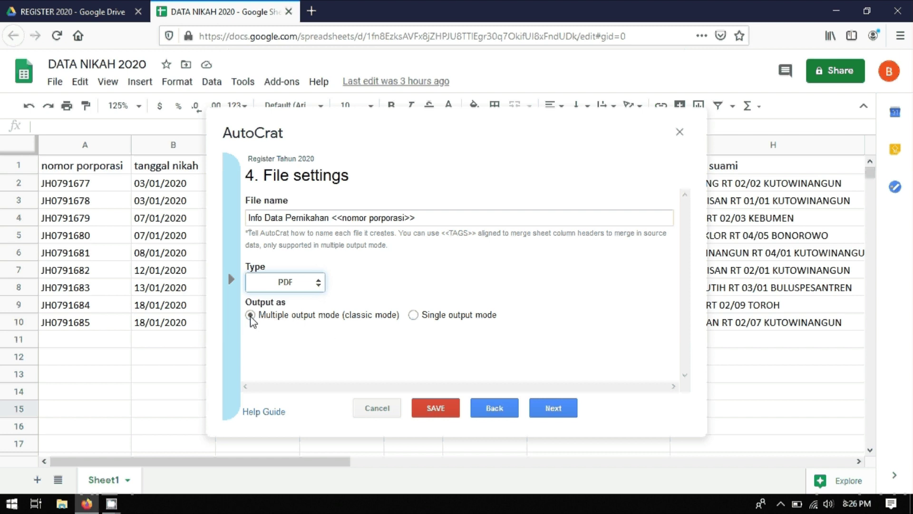
left_click(552, 410)
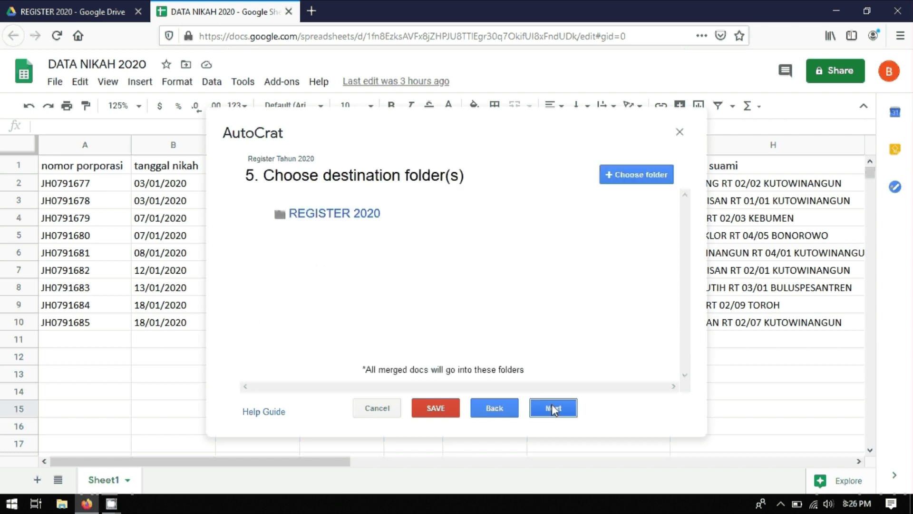
Step: Skip the folder and condition steps, then set Share doc and re-share to Yes
left_click(554, 408)
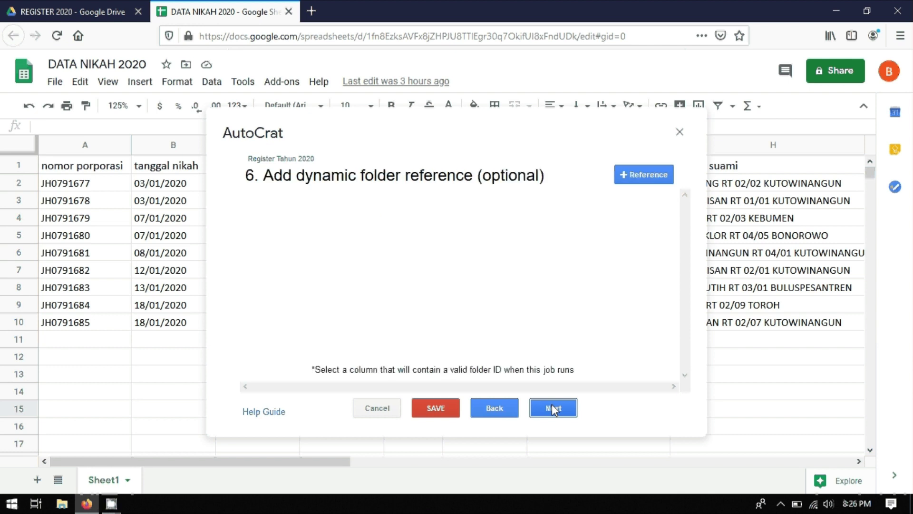
left_click(553, 409)
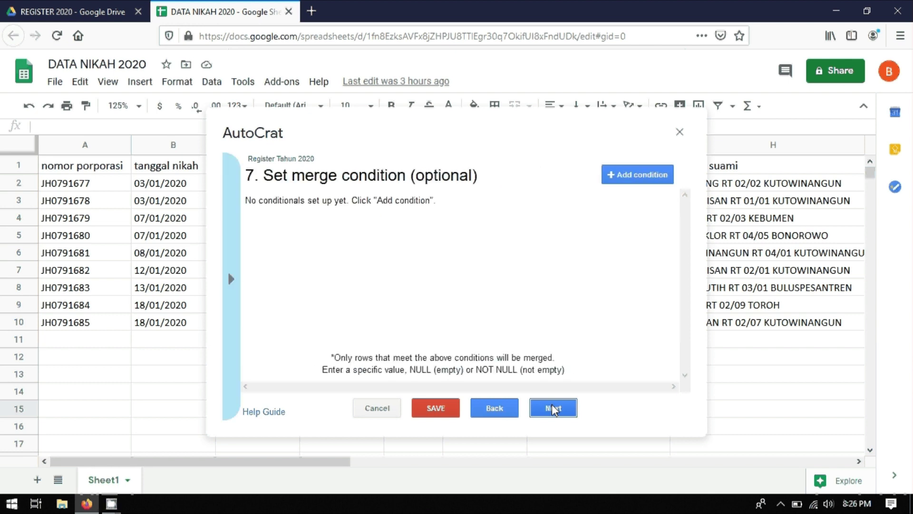
left_click(553, 409)
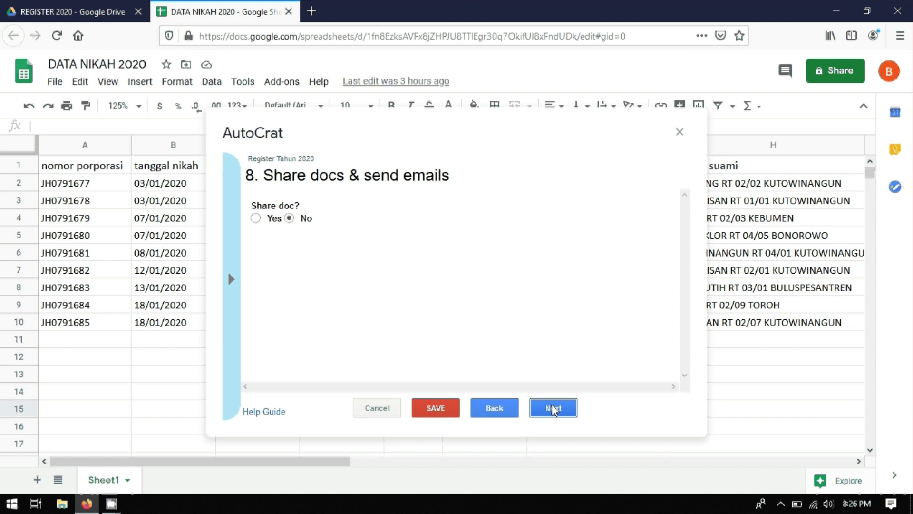
left_click(256, 219)
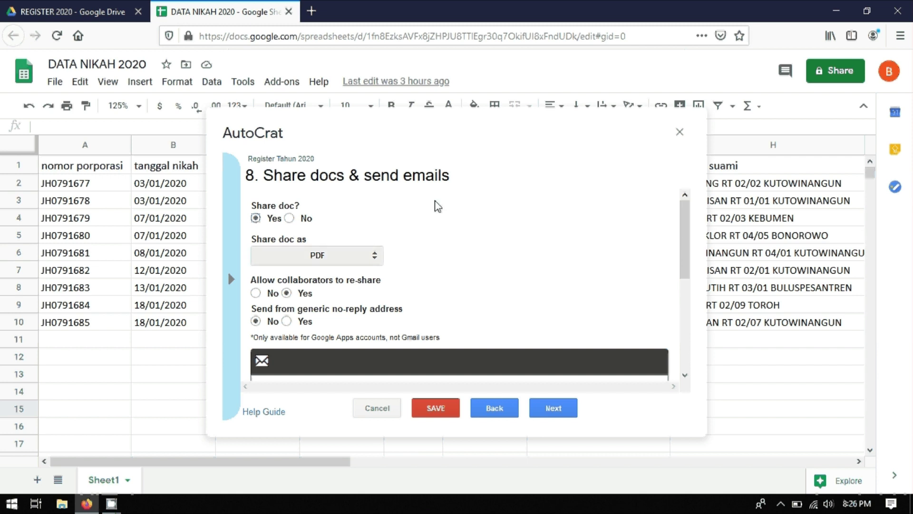
scroll(434, 208, "down", 5)
scroll(434, 208, "up", 3)
scroll(434, 208, "up", 2)
left_click(288, 293)
scroll(430, 281, "down", 1)
scroll(434, 274, "down", 2)
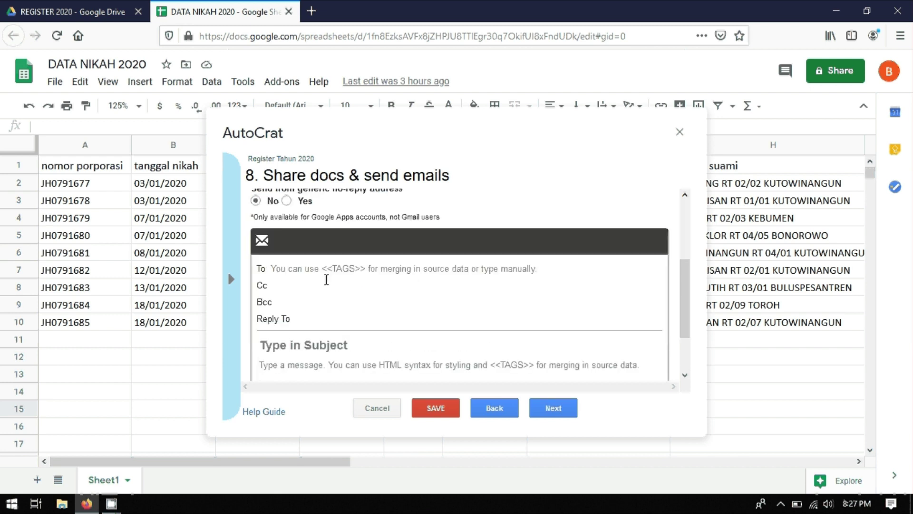
Step: Email each document to tagemail with the subject 'register' and continue
left_click(300, 269)
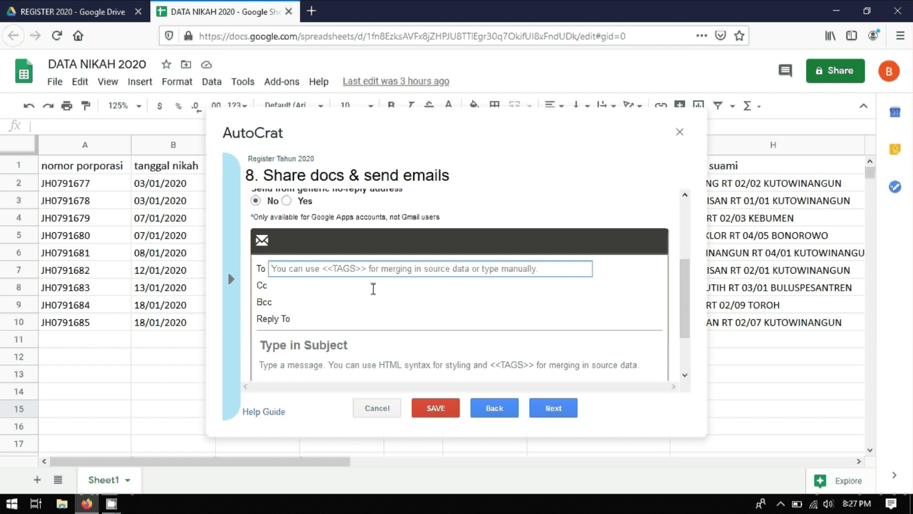
type("tagema")
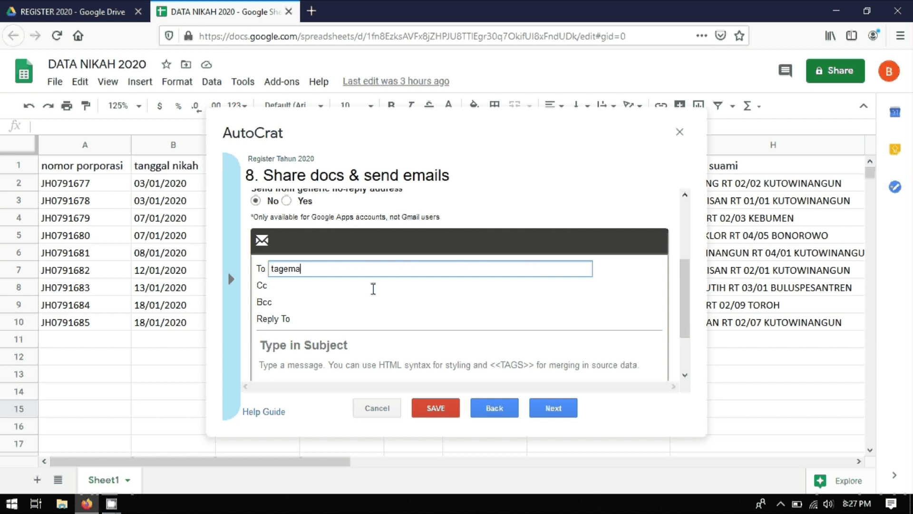
type("il")
scroll(308, 309, "up", 1)
scroll(312, 299, "down", 1)
scroll(312, 293, "down", 1)
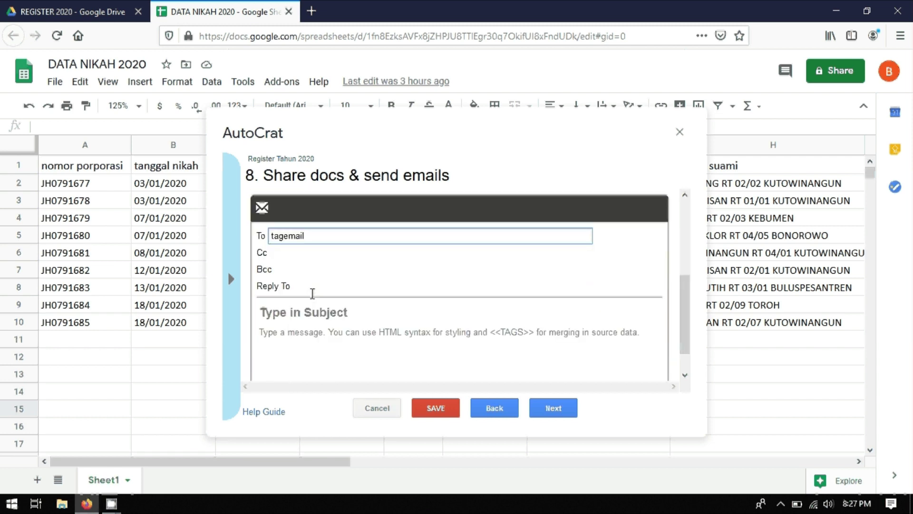
scroll(312, 295, "down", 1)
left_click(300, 285)
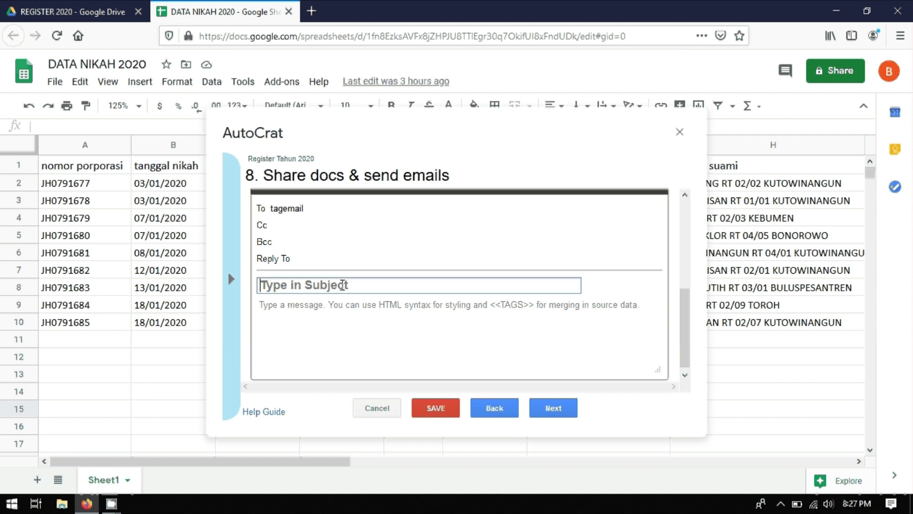
type("regi")
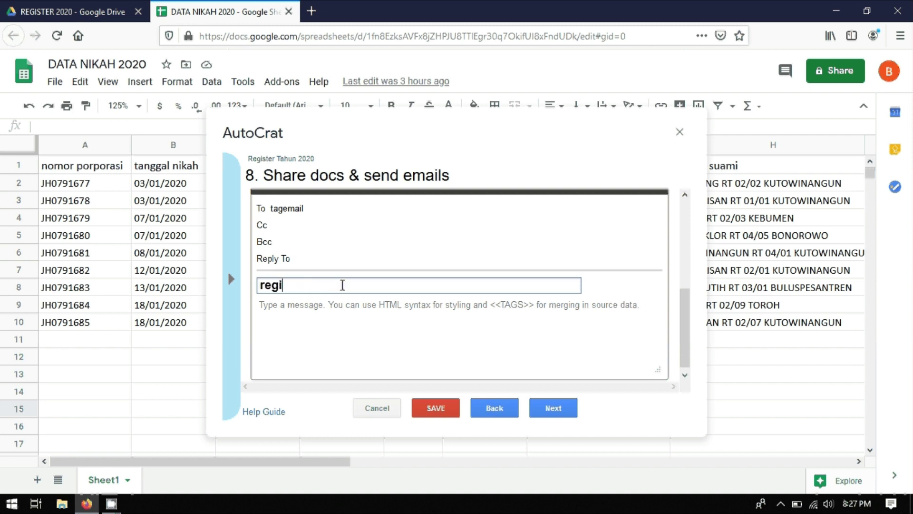
type("ster")
left_click(549, 408)
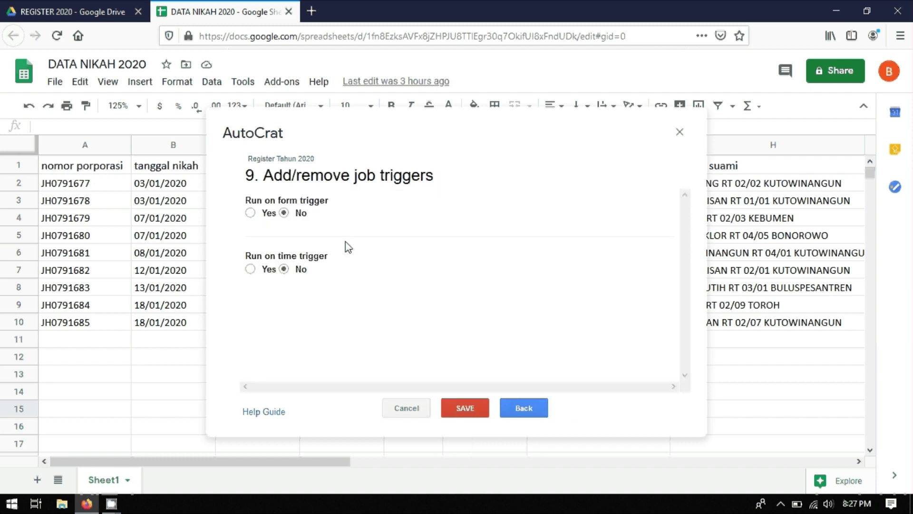
Step: Set Run on form trigger to Yes and save the Register Tahun 2020 job
left_click(250, 214)
left_click(466, 409)
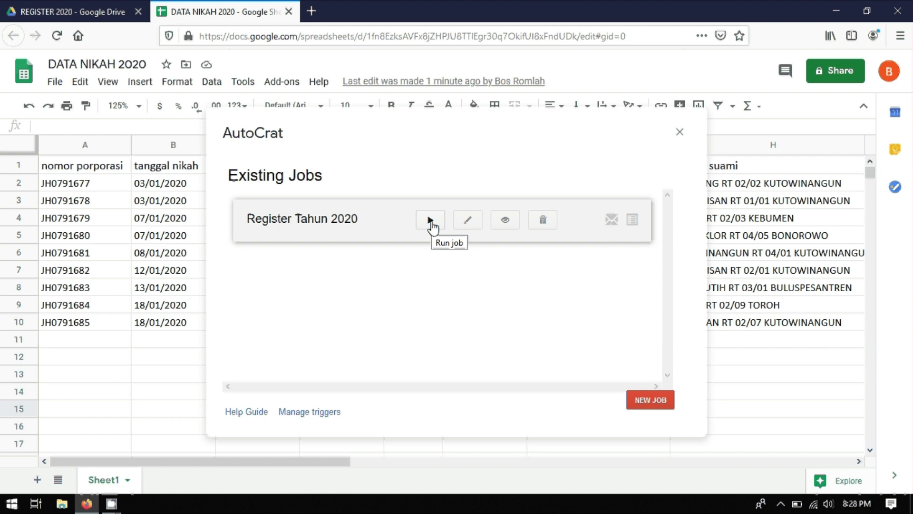
Step: Run the Register Tahun 2020 job from the Existing Jobs list
left_click(432, 222)
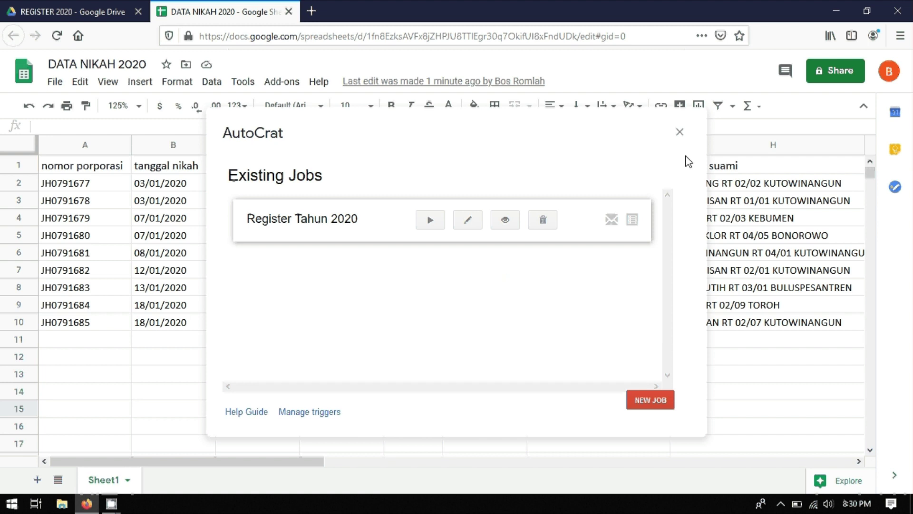
Step: Close AutoCrat and scroll right to the Merged Doc ID, URL and link columns K–O
left_click(680, 136)
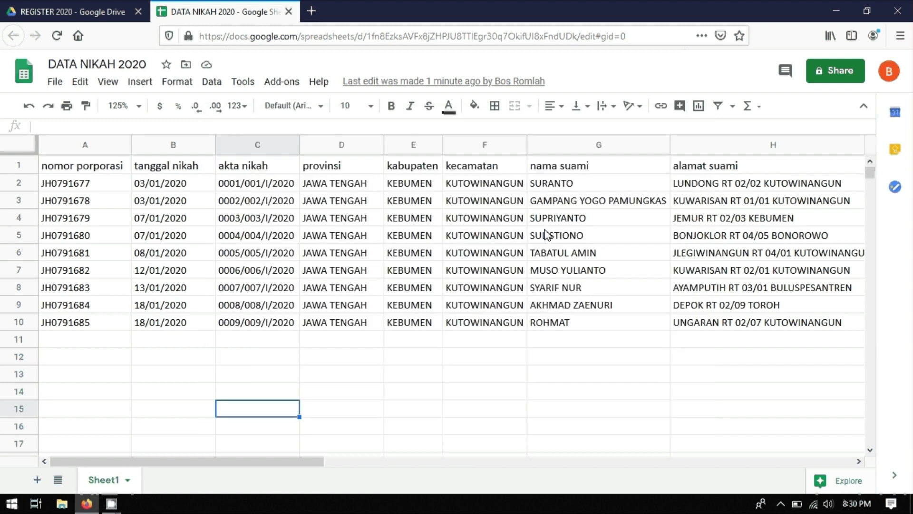
left_click_drag(314, 461, 729, 467)
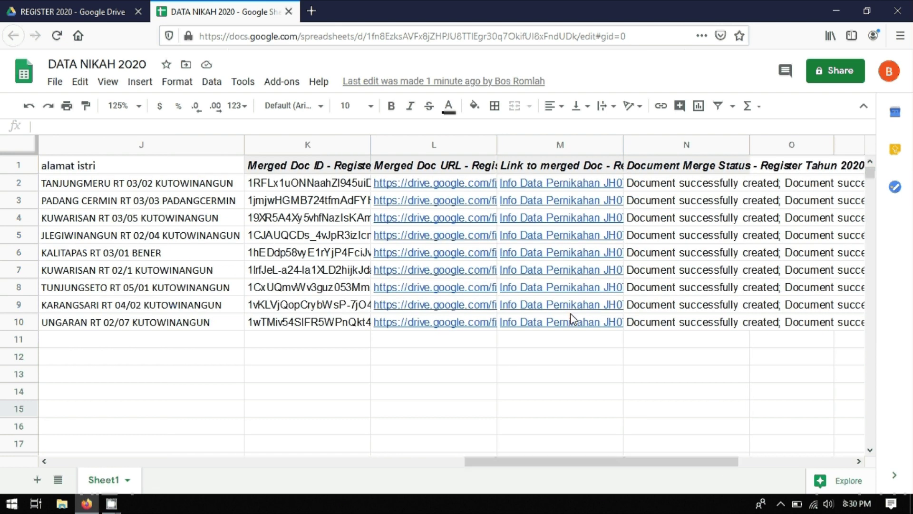
mouse_move(444, 187)
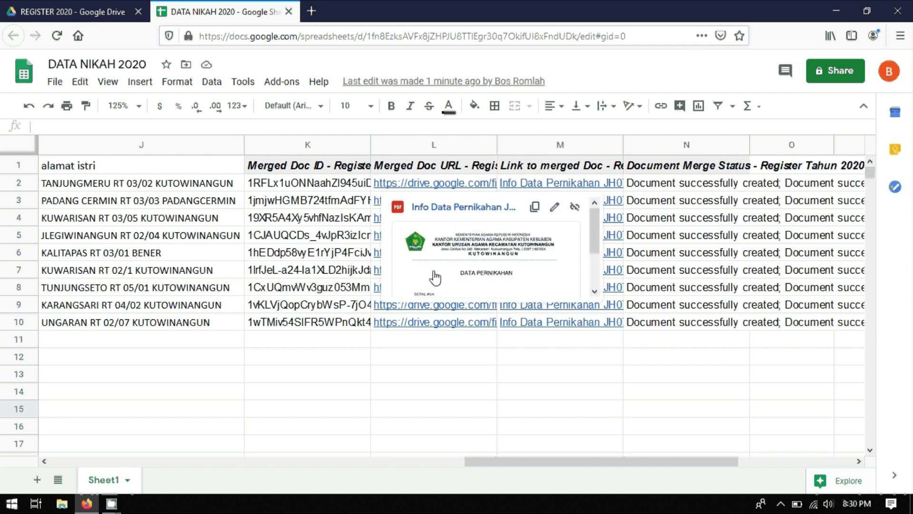
mouse_move(429, 325)
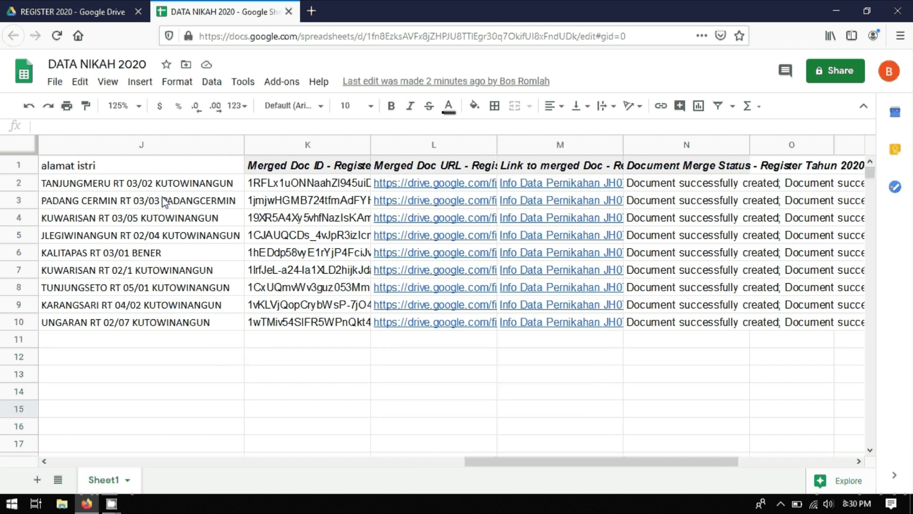
Step: From My Drive, share the REGISTER 2020 folder so anyone with the link can view
left_click(67, 11)
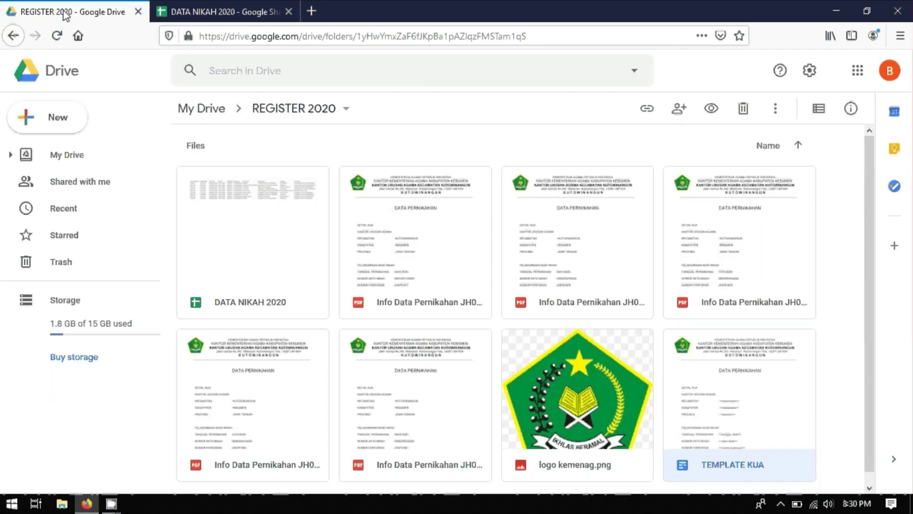
left_click(13, 36)
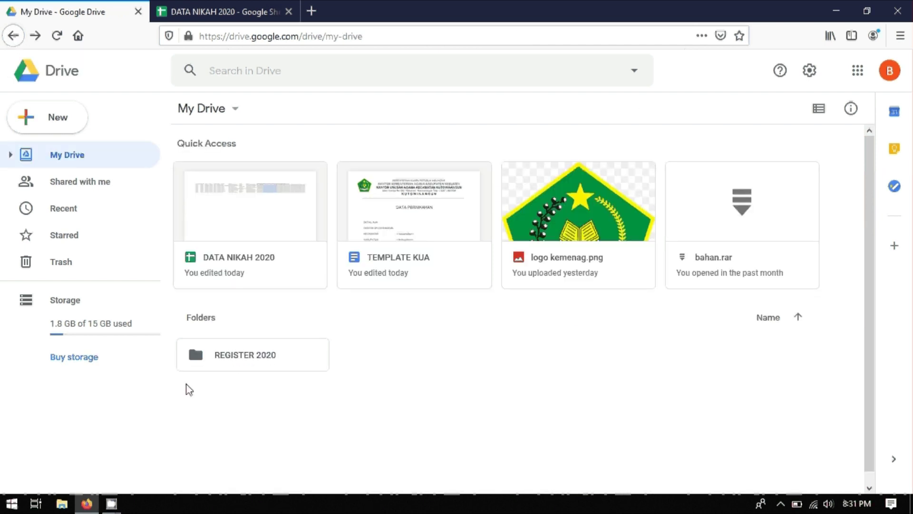
right_click(230, 361)
mouse_move(230, 360)
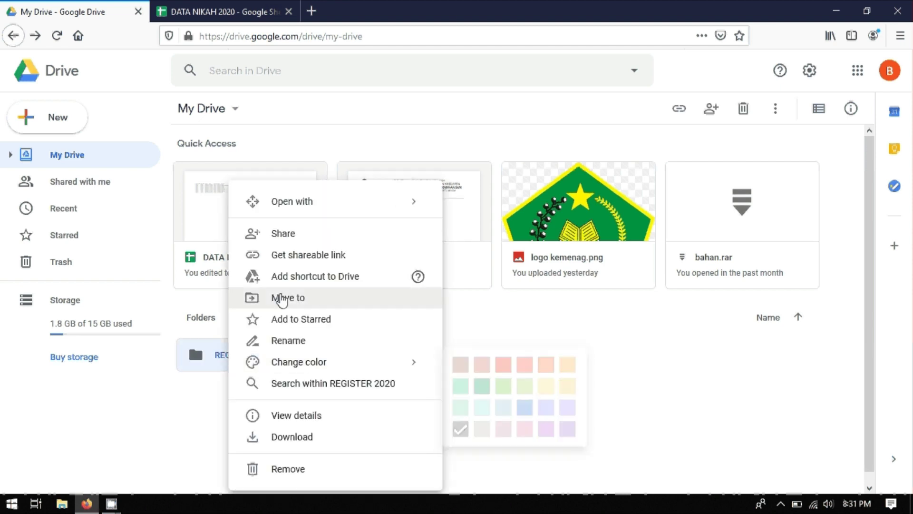
left_click(287, 260)
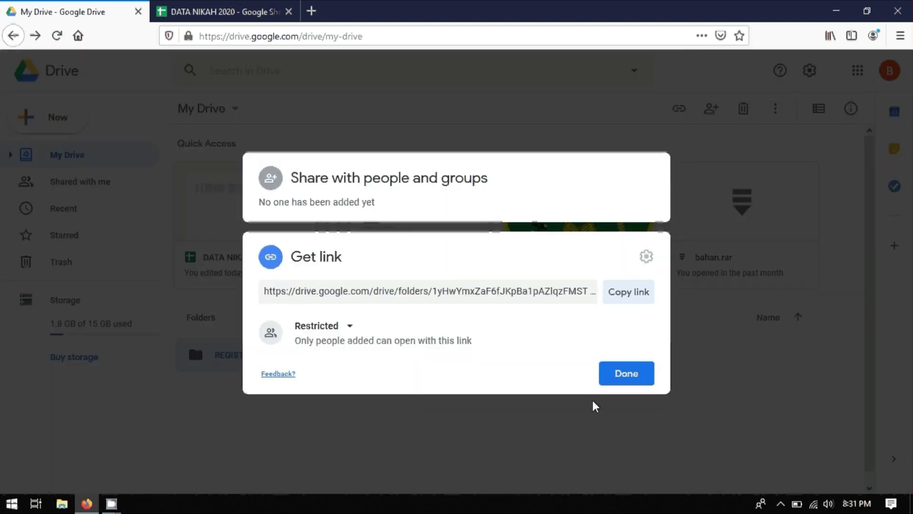
left_click(347, 327)
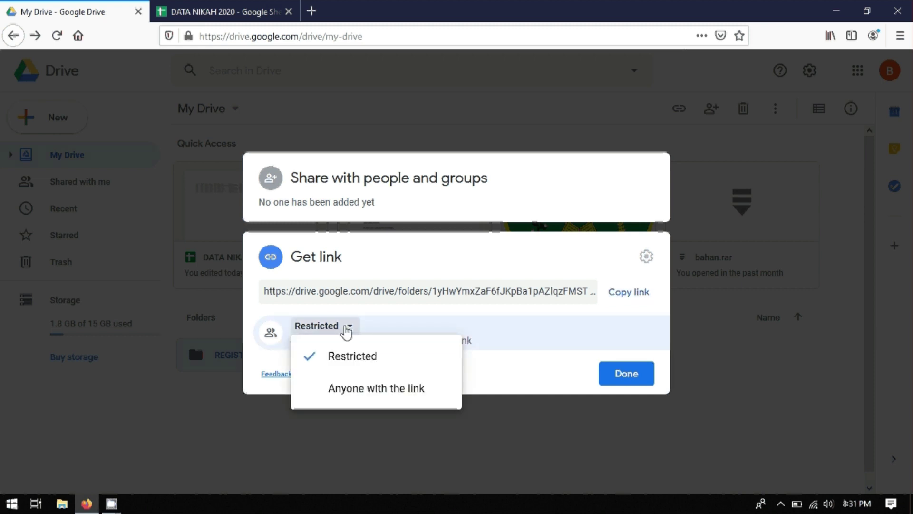
left_click(341, 389)
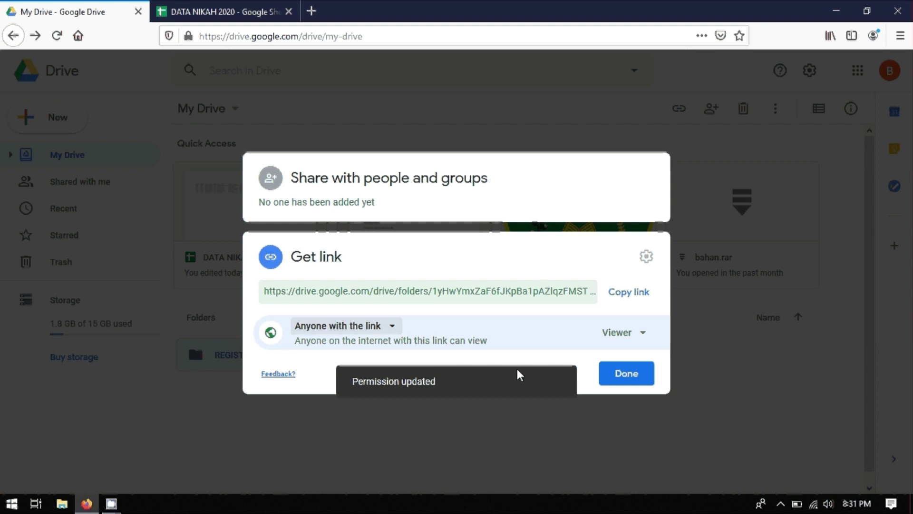
left_click(613, 379)
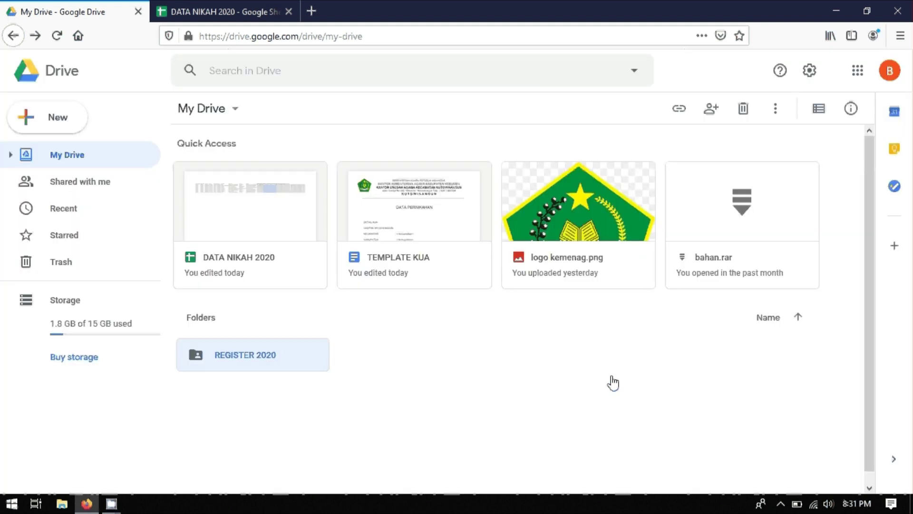
Step: Recheck the folder's sharing, keep 'Anyone with the link' as Viewer, and close the dialog
right_click(262, 360)
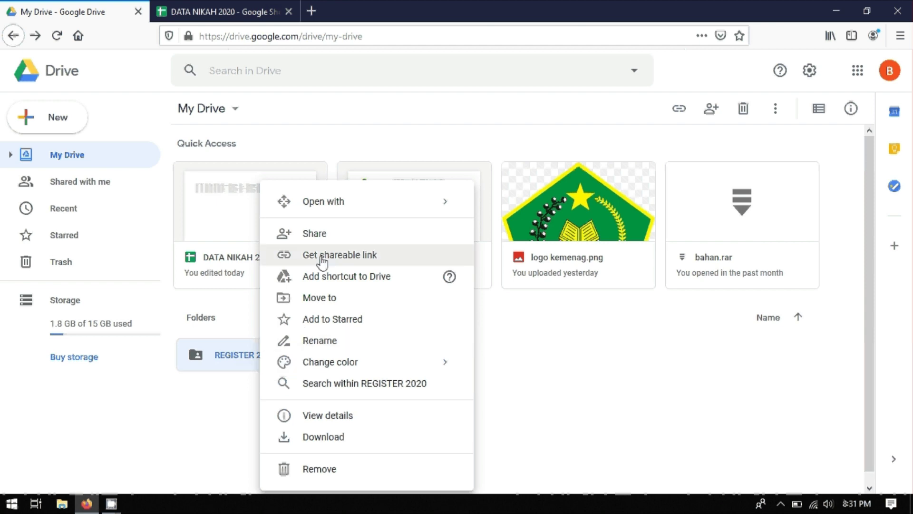
left_click(313, 236)
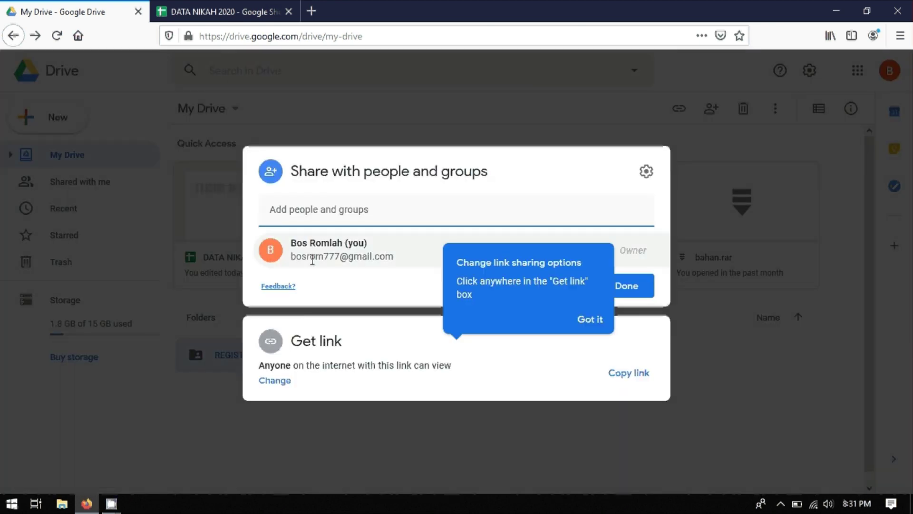
left_click(284, 381)
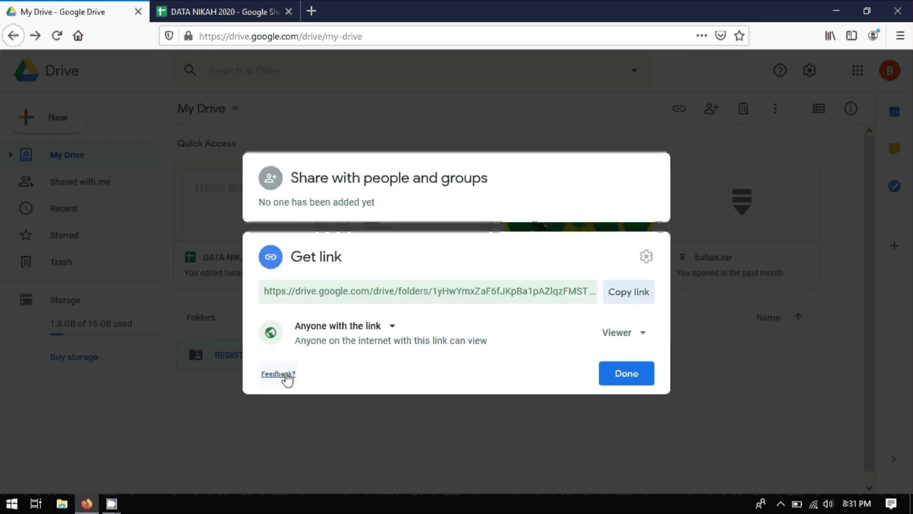
left_click(385, 329)
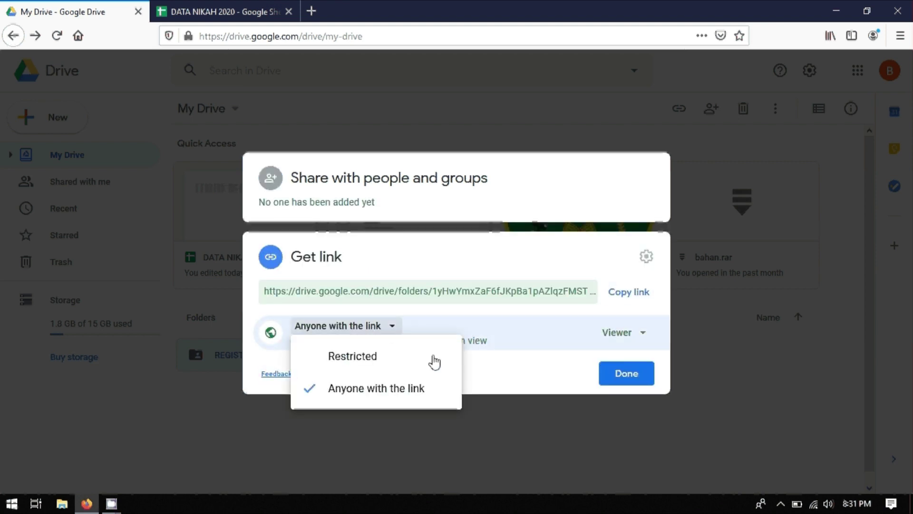
left_click(554, 374)
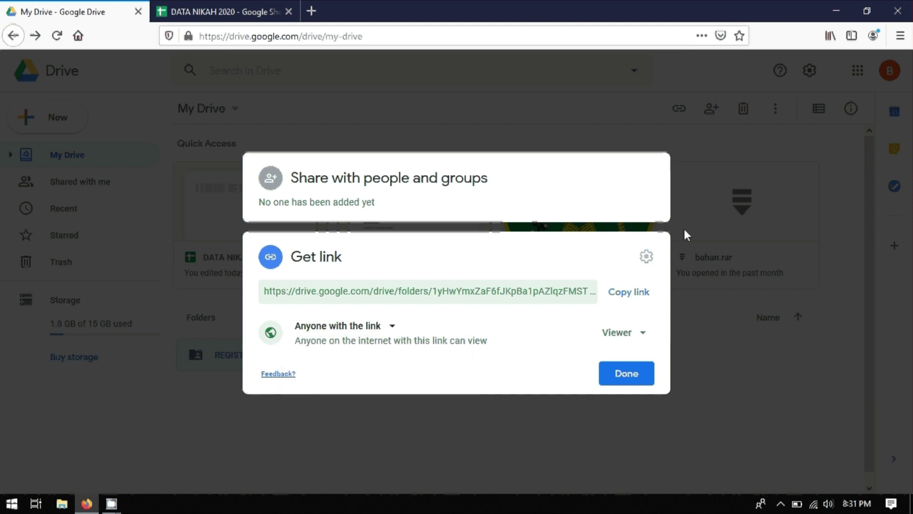
left_click(685, 233)
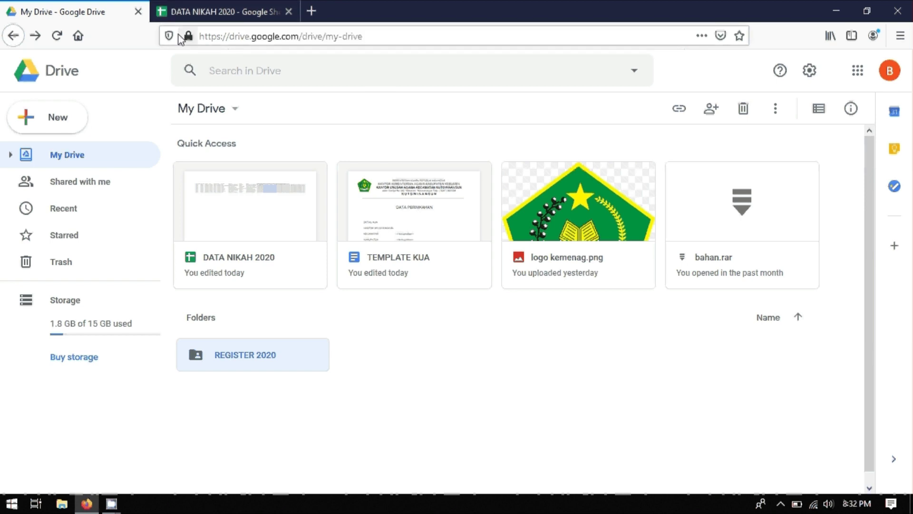
Step: Create a blank spreadsheet via New > Google Sheets and select cells A1 and B1
left_click(51, 123)
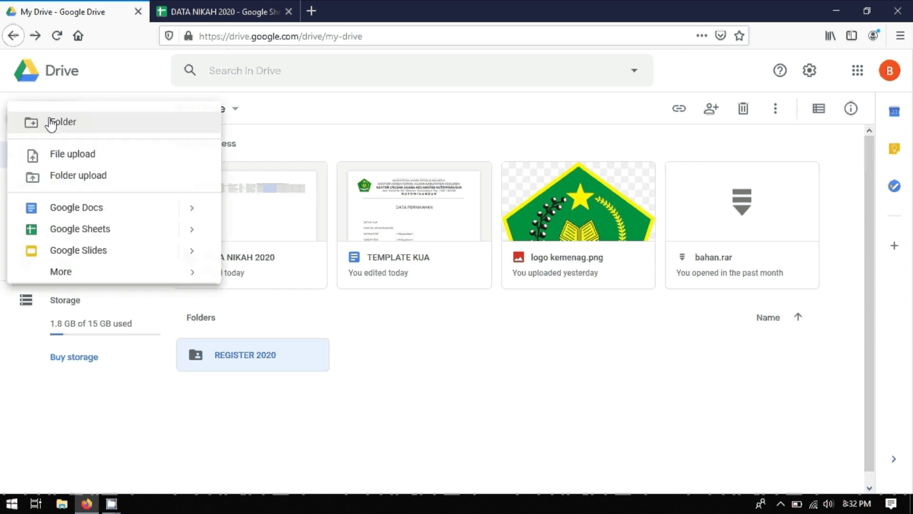
left_click(74, 232)
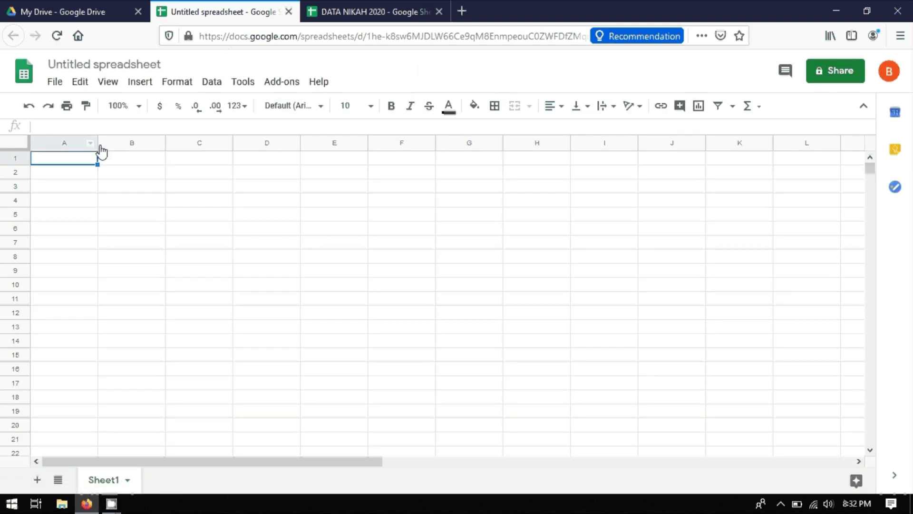
left_click(129, 162)
left_click(59, 161)
left_click(123, 162)
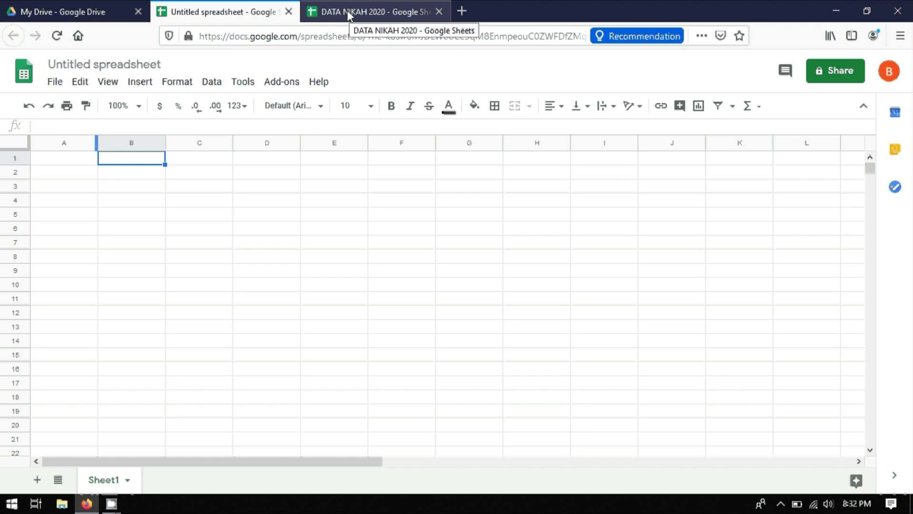
Step: Copy the nomor porporasi values from DATA NIKAH 2020 column A into A1 of the new sheet
left_click(347, 12)
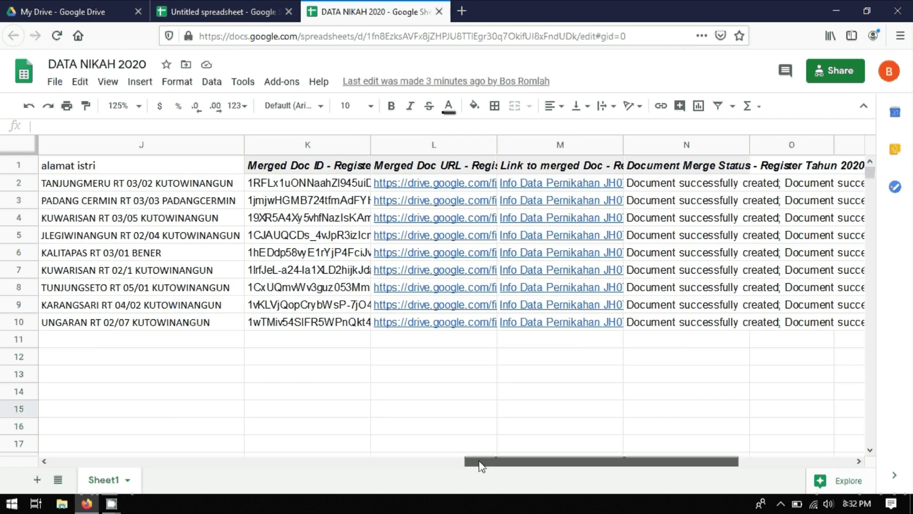
left_click_drag(482, 465, 67, 464)
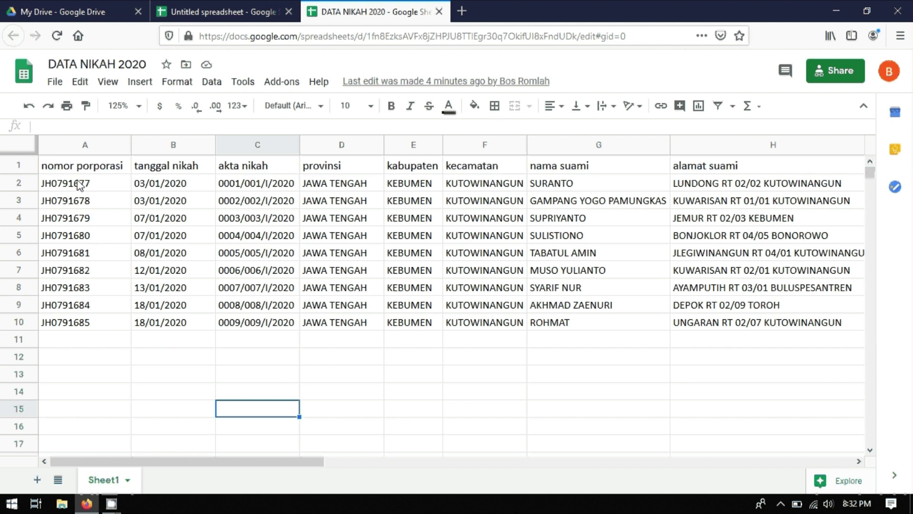
left_click_drag(77, 183, 76, 325)
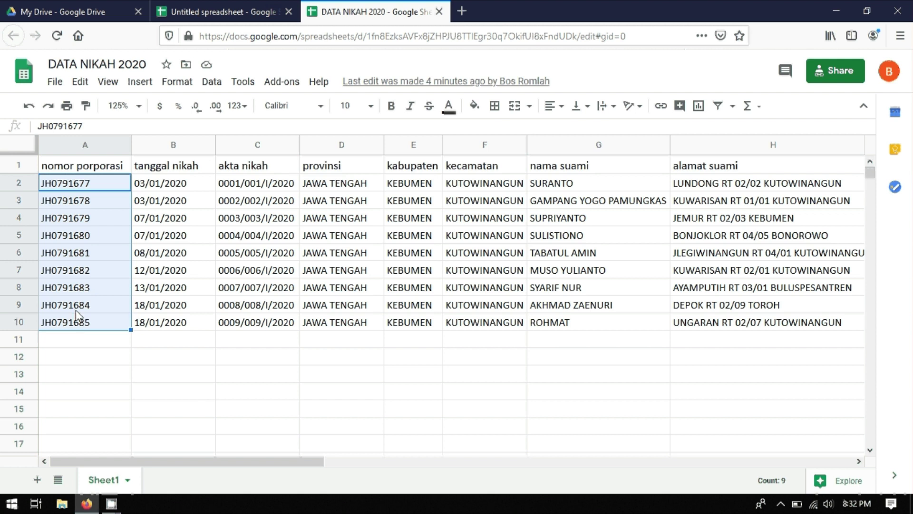
key("ctrl+c")
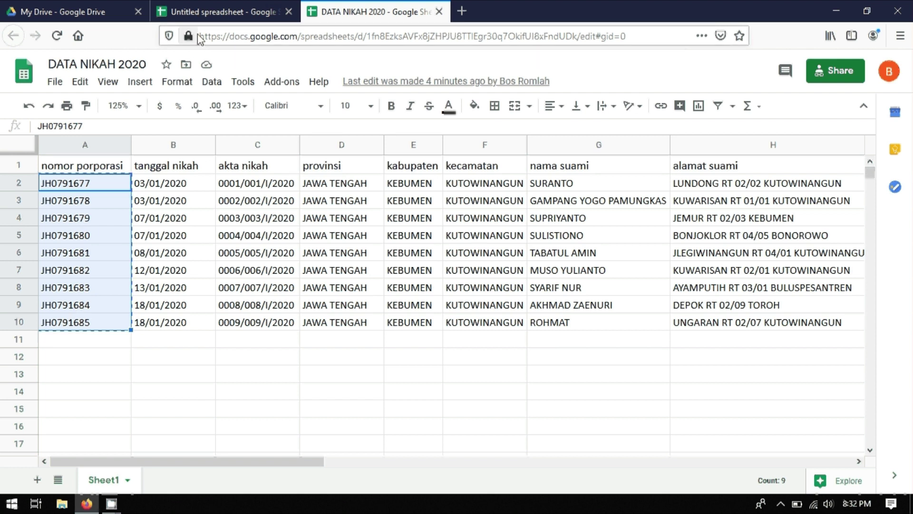
key("ctrl+Page_Up")
left_click(66, 162)
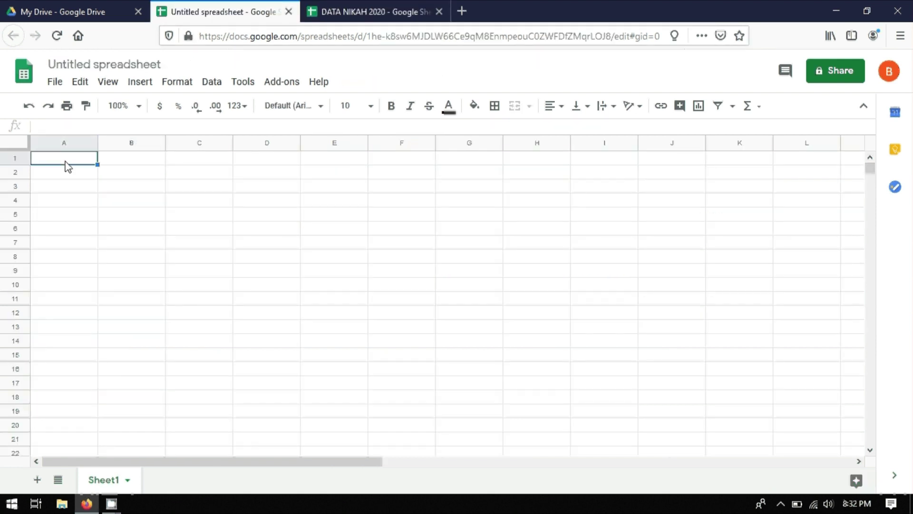
key("ctrl+v")
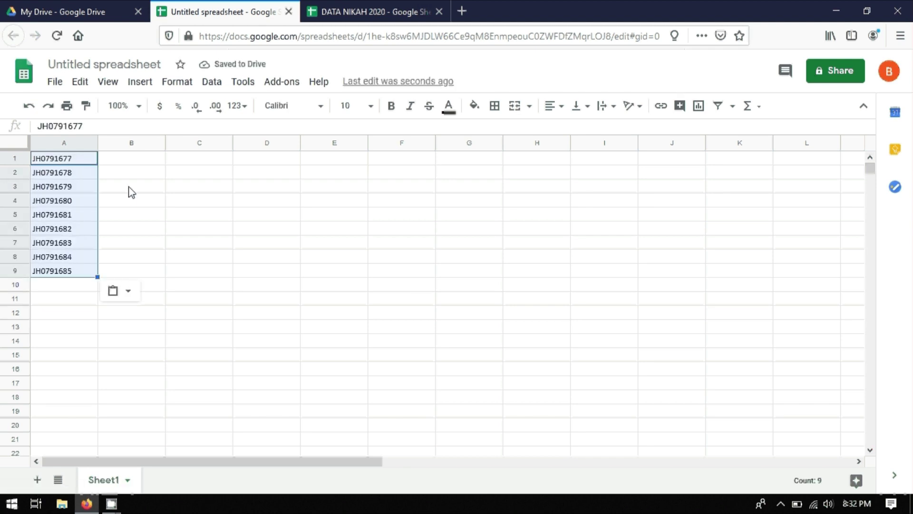
Step: Paste the Merged Doc URL links from column L into B1 and auto-fit column B
left_click(348, 14)
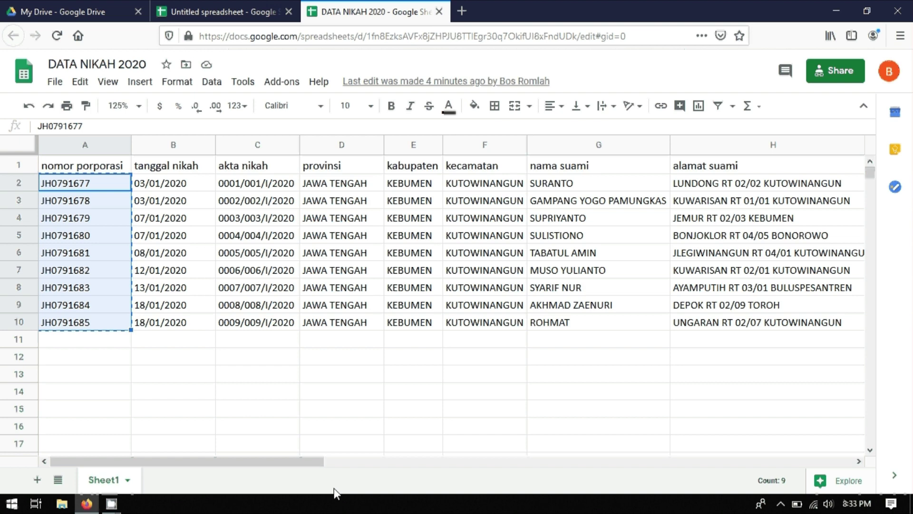
left_click_drag(316, 462, 661, 464)
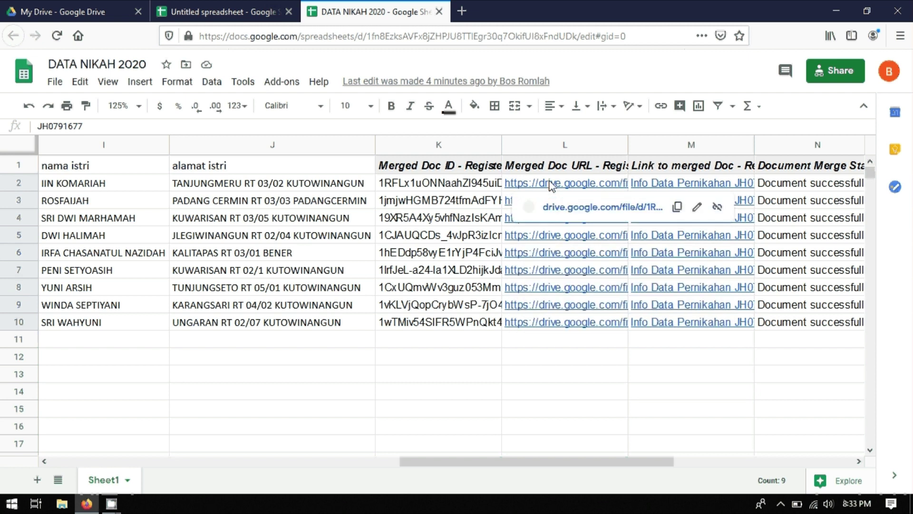
left_click_drag(552, 185, 552, 323)
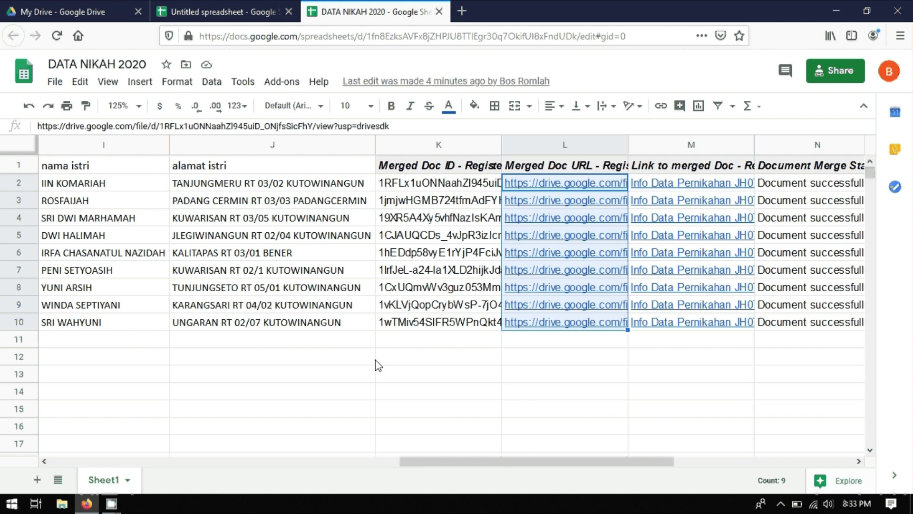
key("ctrl+c")
left_click(210, 17)
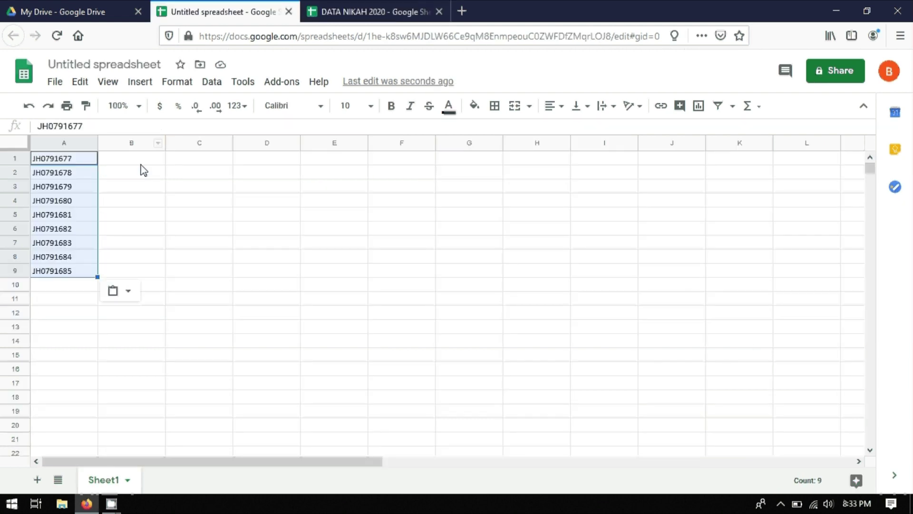
left_click(132, 160)
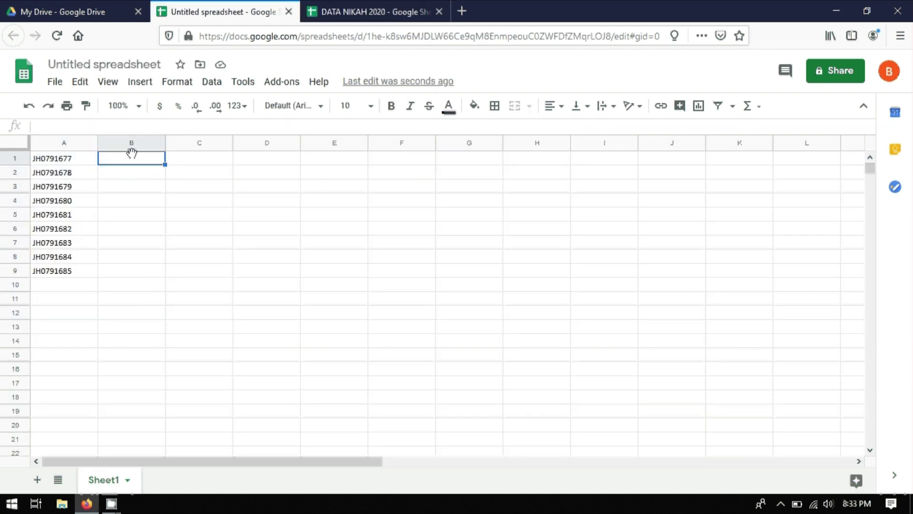
key("ctrl+v")
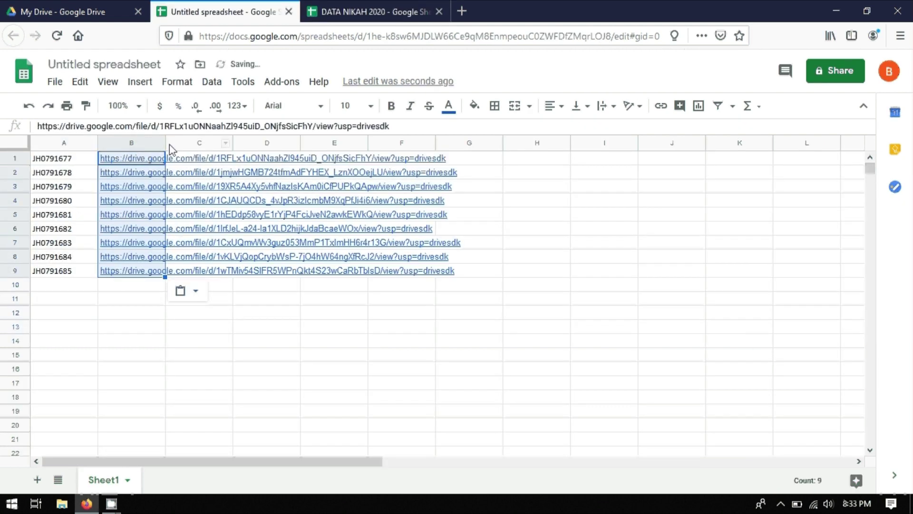
left_click_drag(165, 142, 165, 141)
double_click(165, 142)
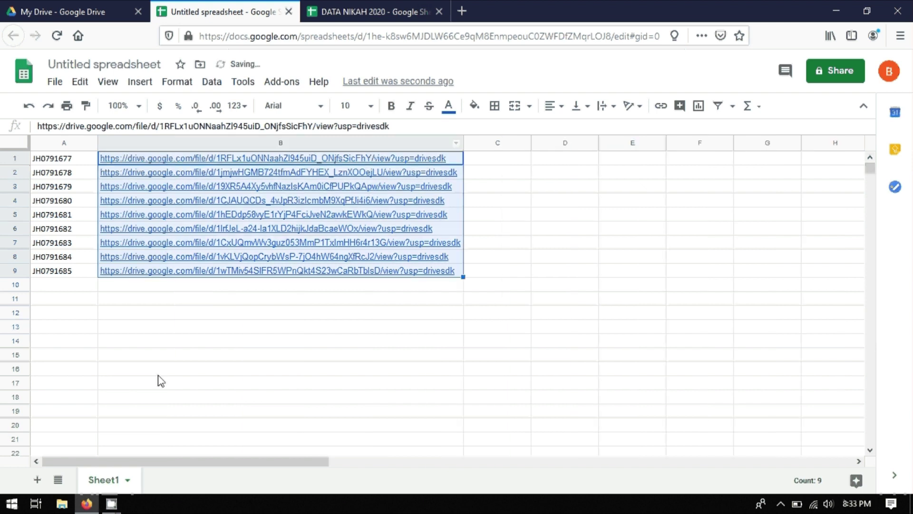
left_click(145, 354)
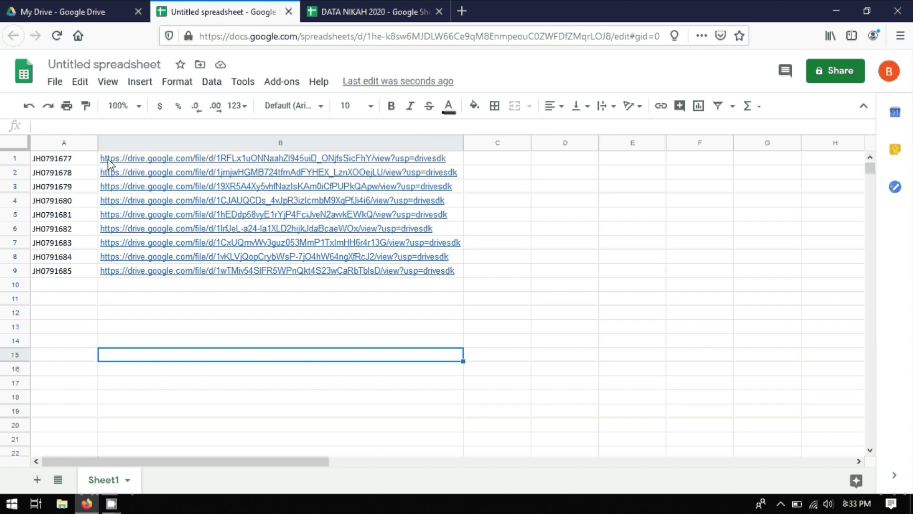
Step: Change the 'Untitled spreadsheet' title to CONTOH
mouse_move(120, 159)
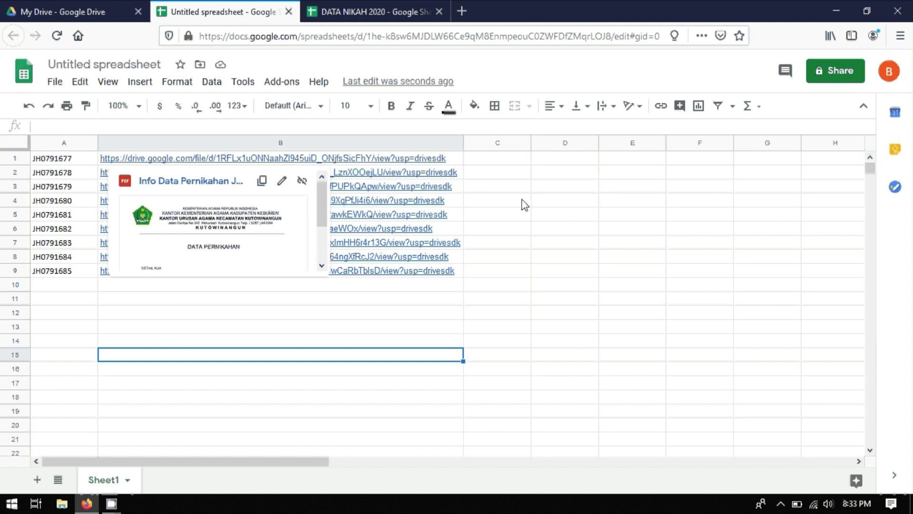
left_click(87, 65)
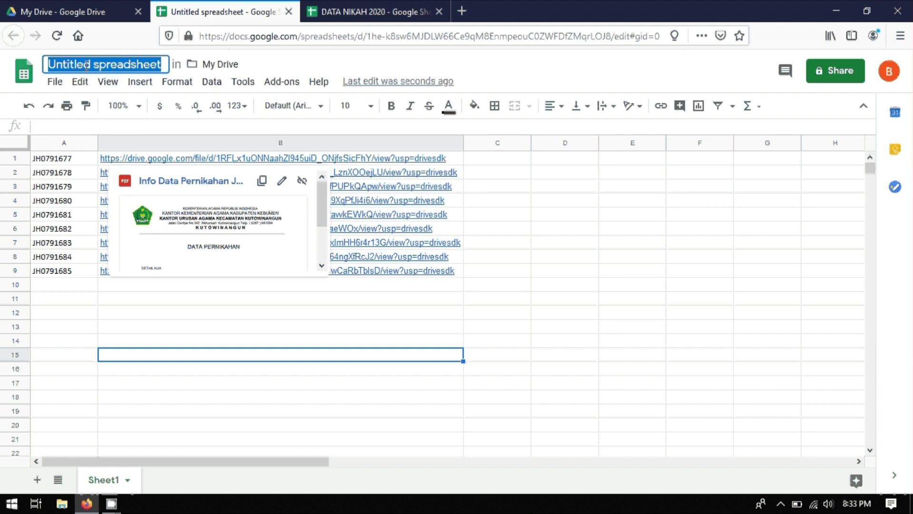
type("CONTO")
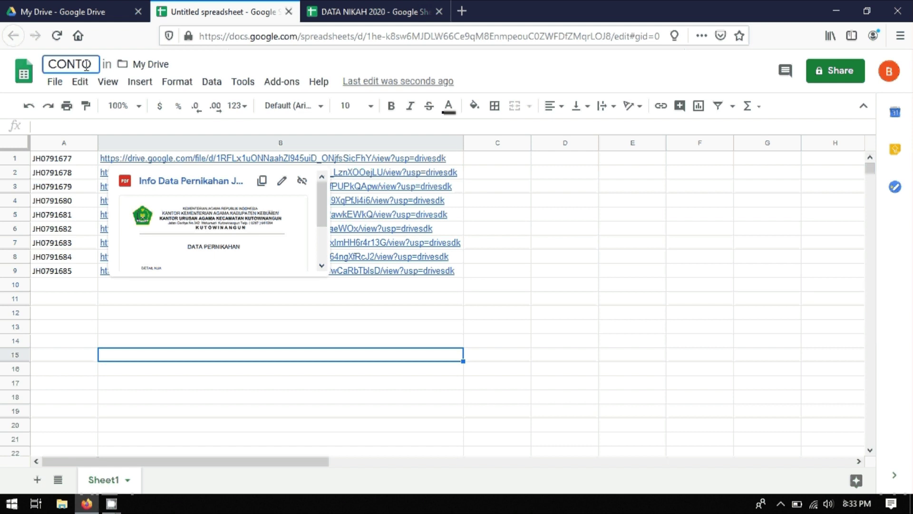
type("H")
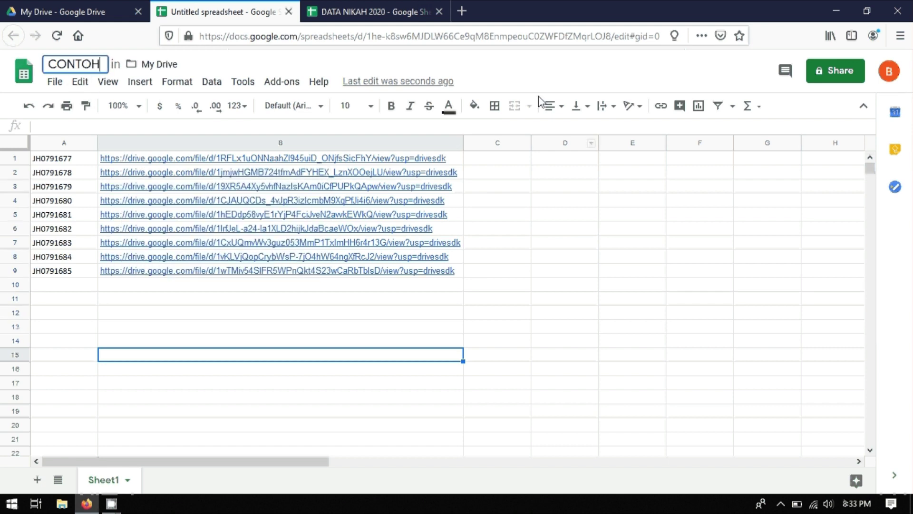
left_click(540, 70)
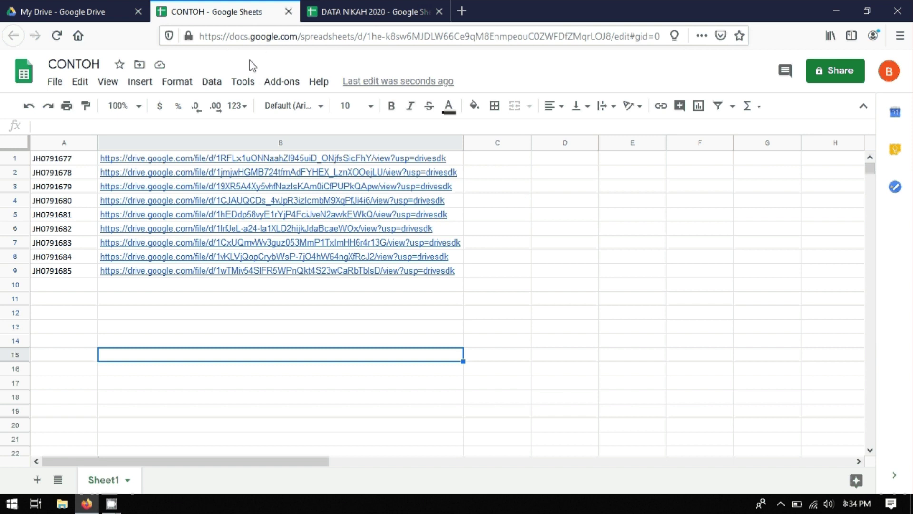
Step: Close the CONTOH and DATA NIKAH 2020 tabs, then the Firefox window
left_click(289, 12)
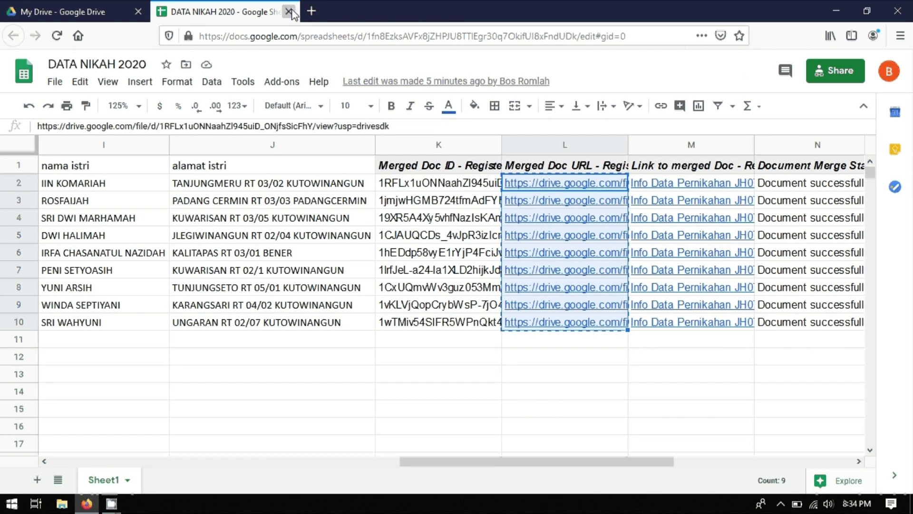
left_click(288, 12)
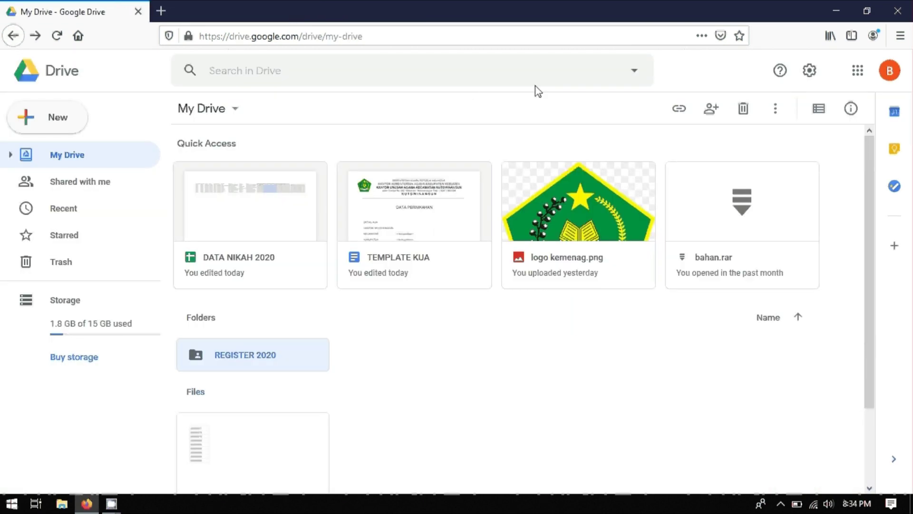
left_click(899, 12)
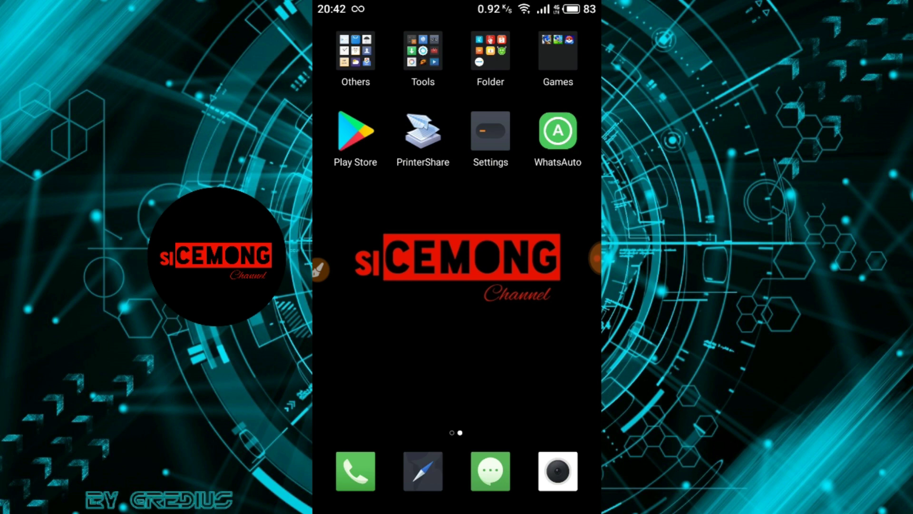
Step: Launch WhatsAuto from the phone home screen and bring up its dashboard with the Sign in card
left_click(558, 131)
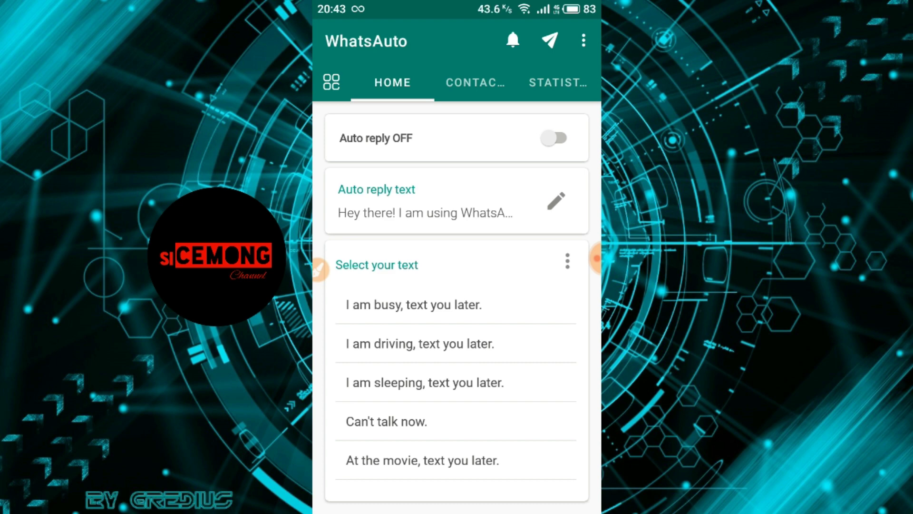
left_click(331, 81)
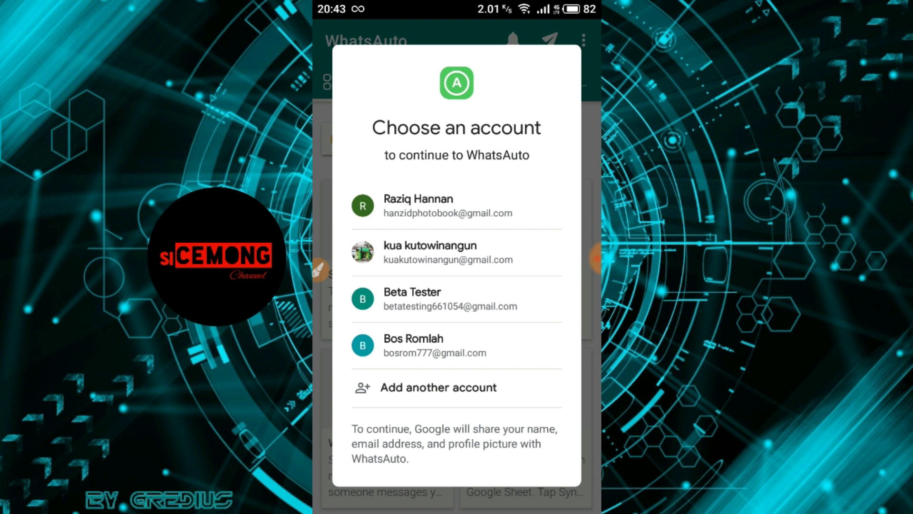
Step: Pick the desired Google account in the Choose an account dialog
left_click(418, 345)
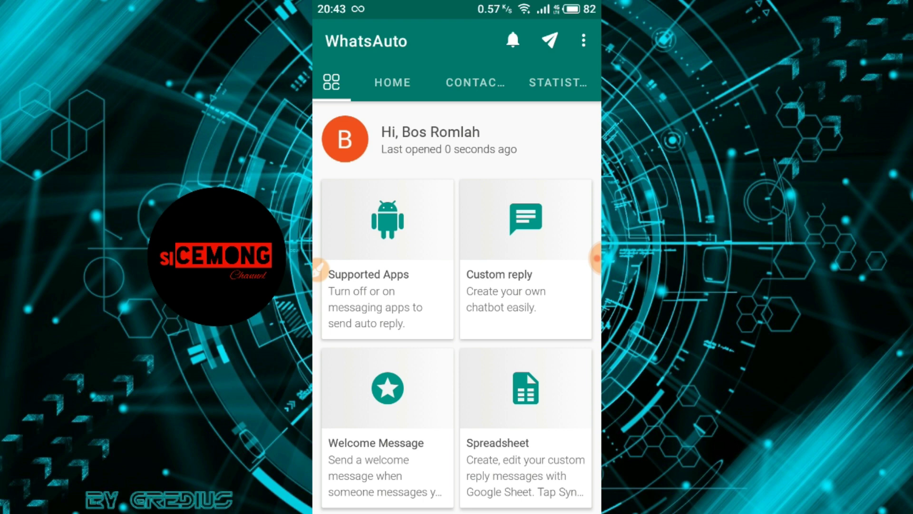
Step: Turn on the Spreadsheet reply feature, start SYNC, and allow Google Drive file access
left_click(526, 428)
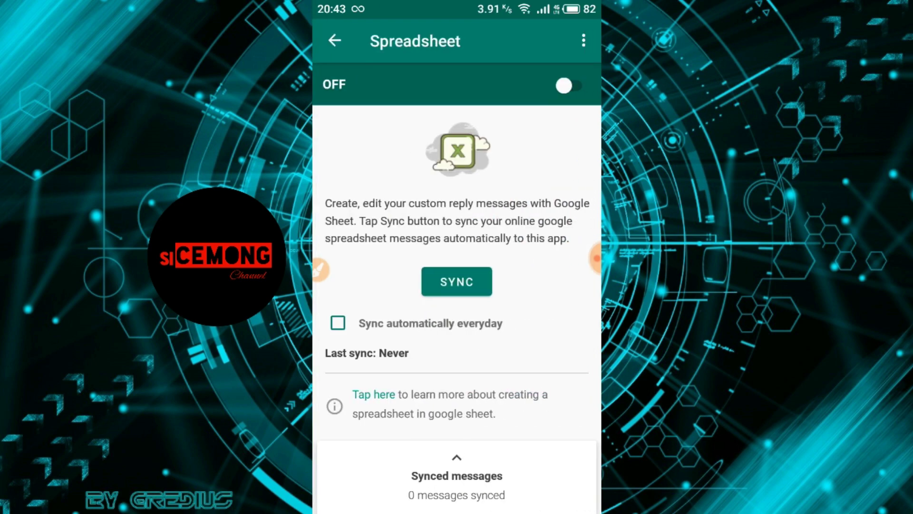
left_click(568, 85)
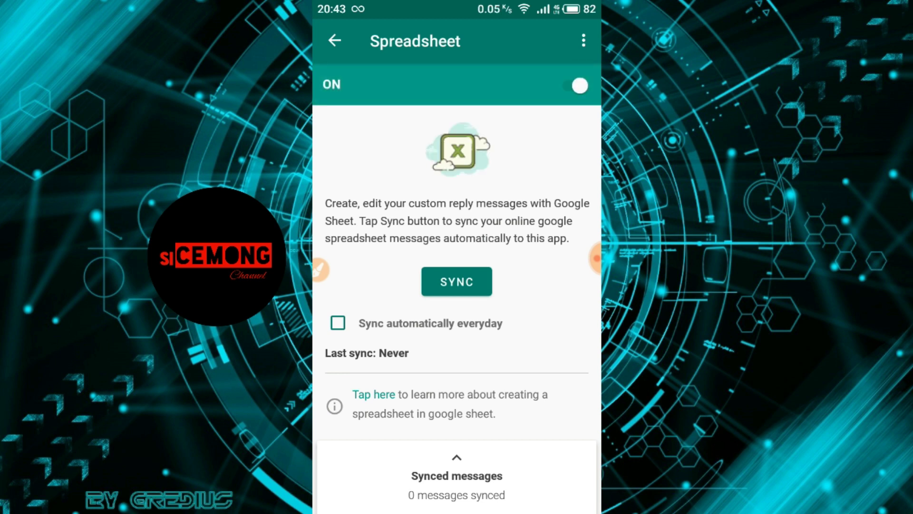
left_click(457, 281)
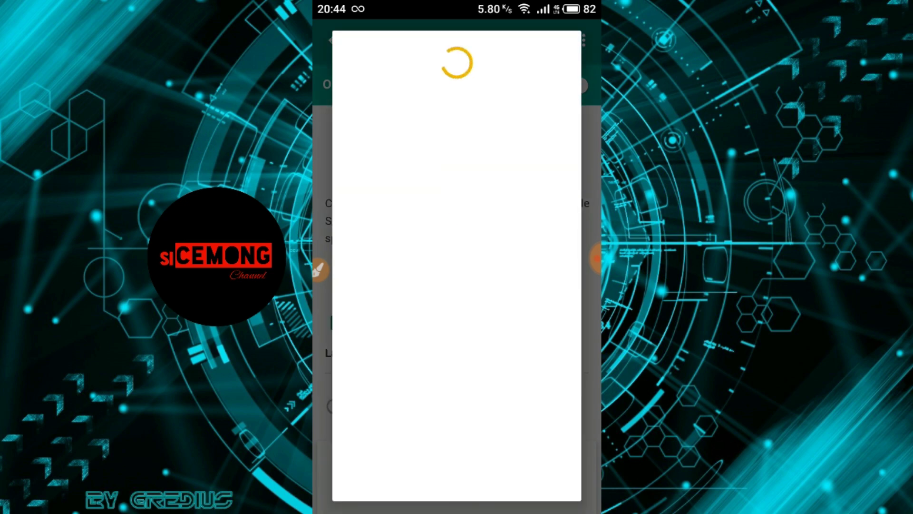
scroll(456, 267, "down", 3)
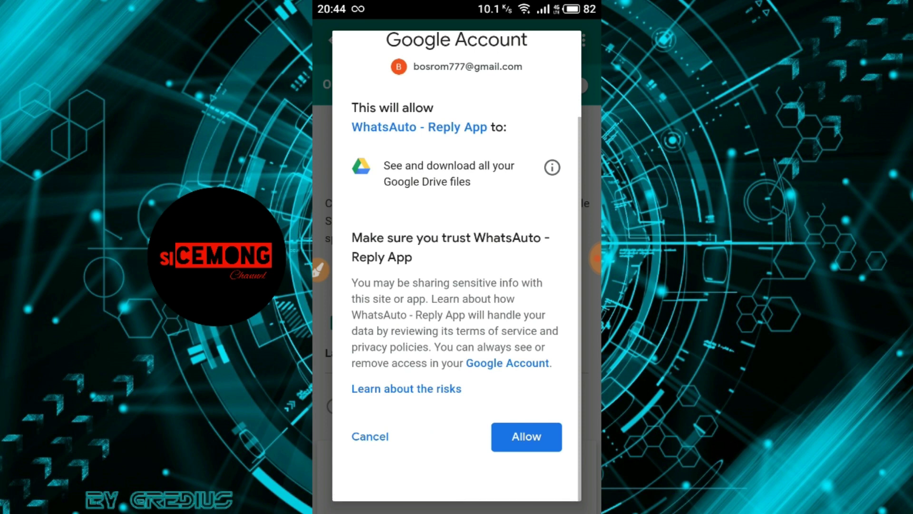
left_click(526, 436)
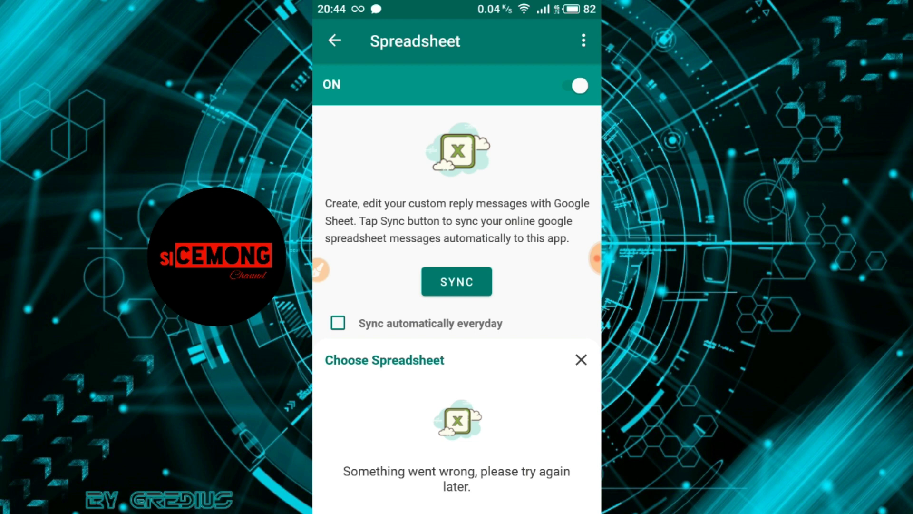
Step: Dismiss the error, sync again choosing CONTOH, and review the 9 synced messages
left_click(582, 359)
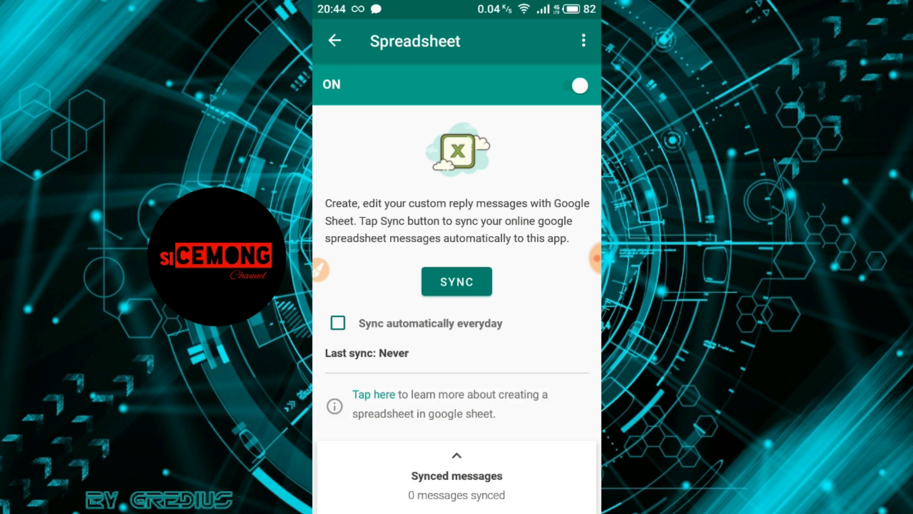
left_click(457, 282)
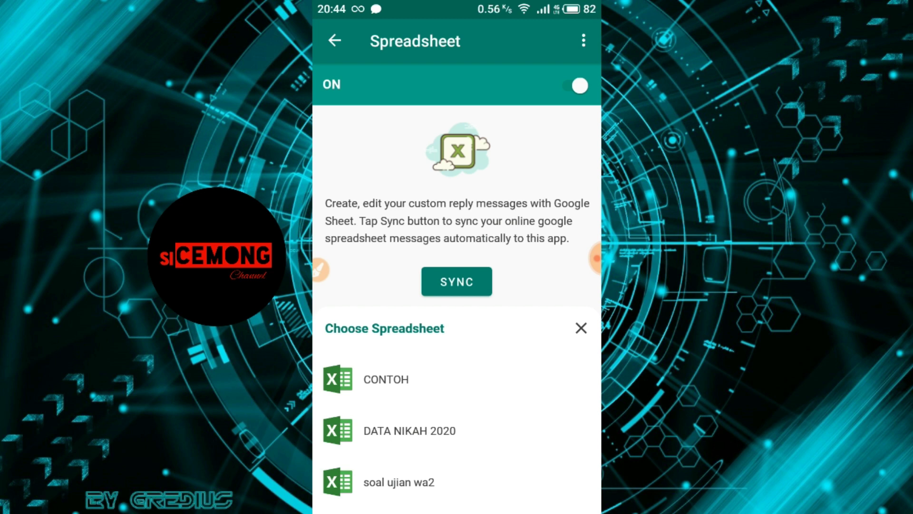
left_click(385, 379)
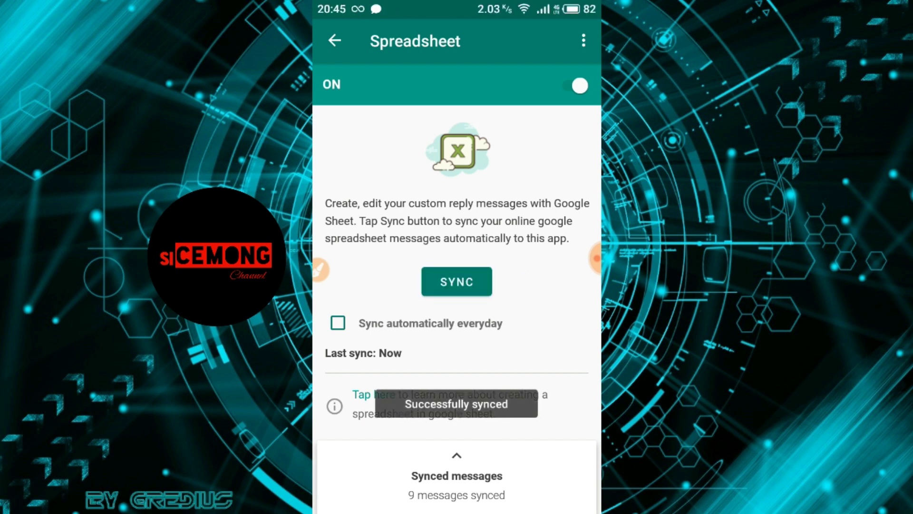
scroll(457, 378, "down", 15)
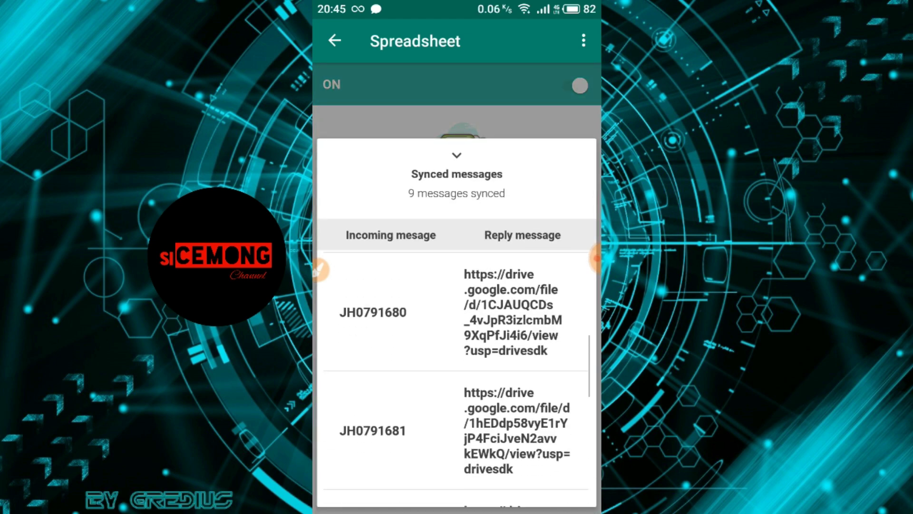
scroll(457, 378, "up", 15)
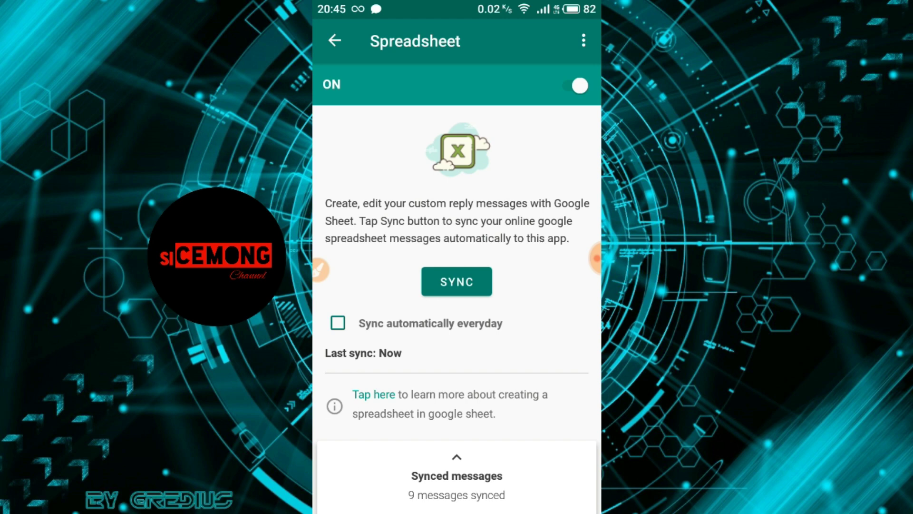
Step: Enable Remove Reply Header in WhatsAuto Settings, then return to the HOME tab
key("Escape")
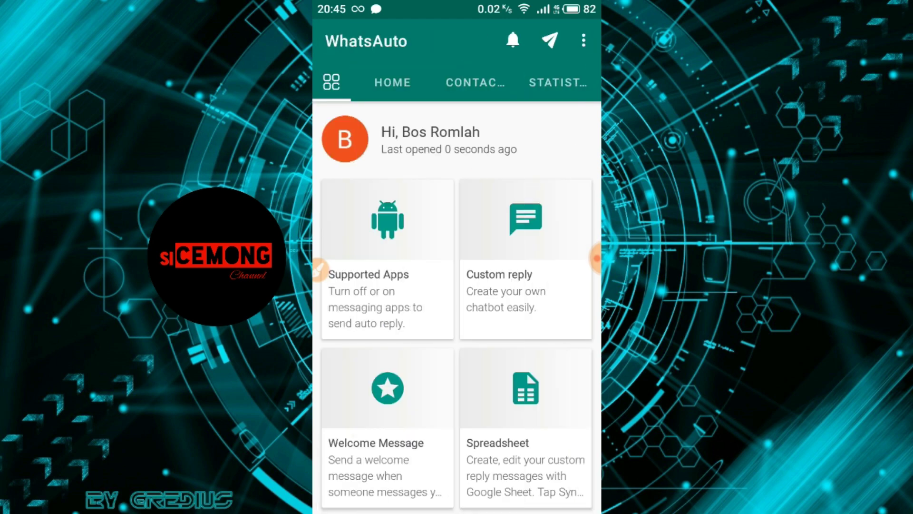
left_click(583, 41)
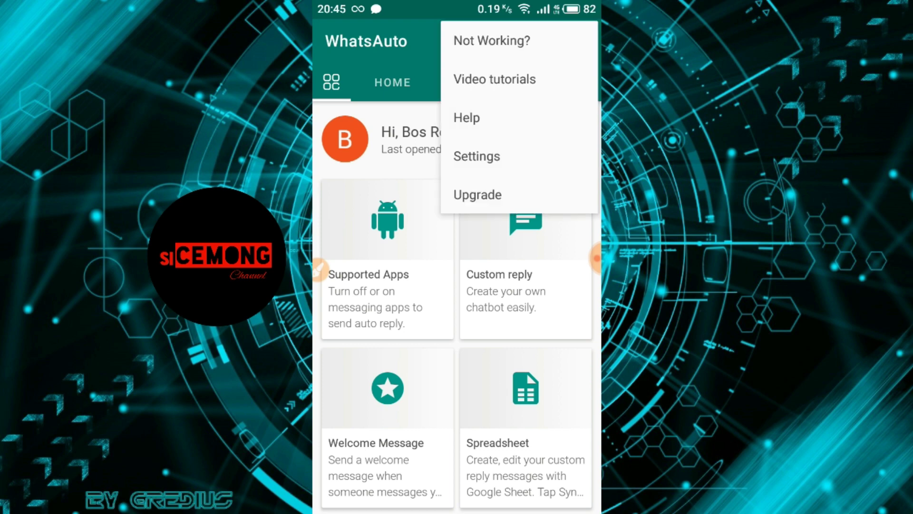
left_click(476, 156)
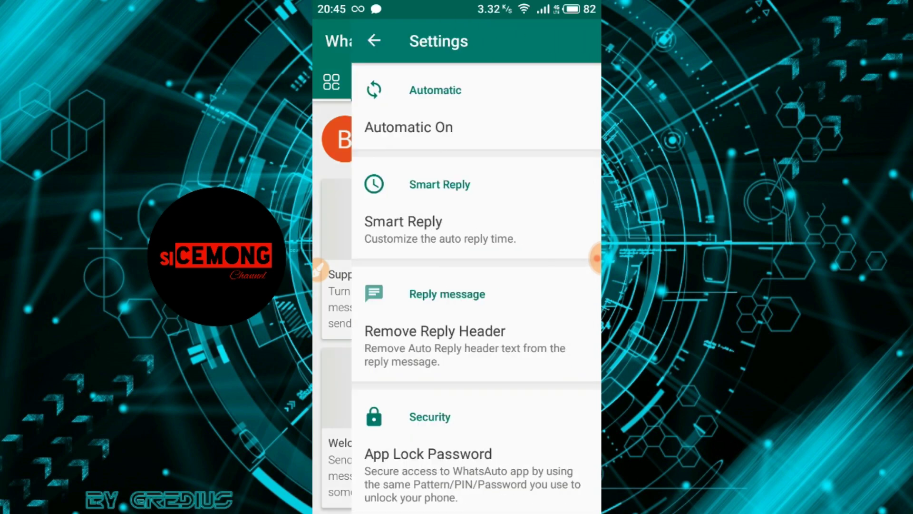
scroll(457, 285, "down", 3)
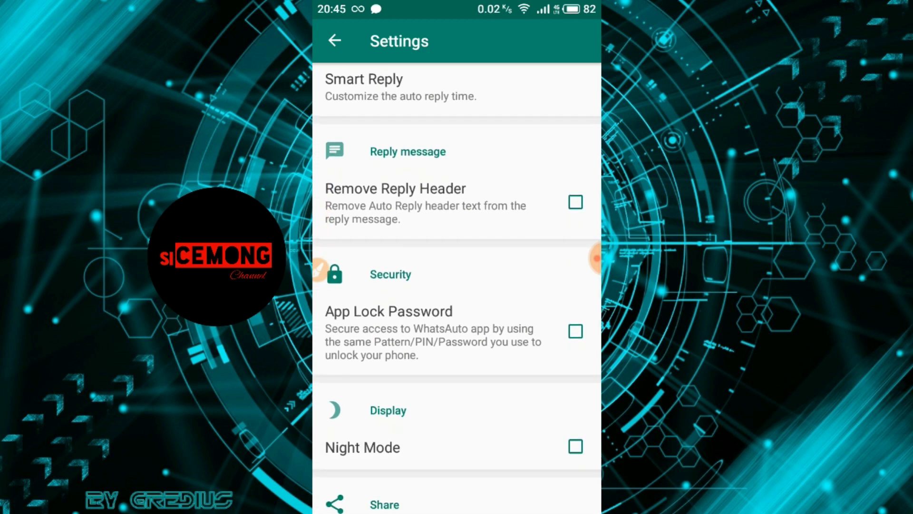
left_click(576, 202)
left_click(334, 40)
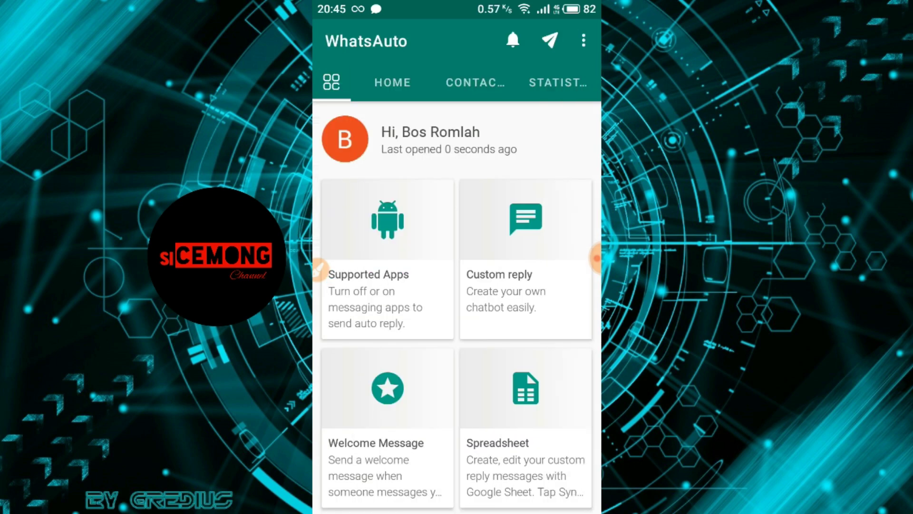
left_click(392, 83)
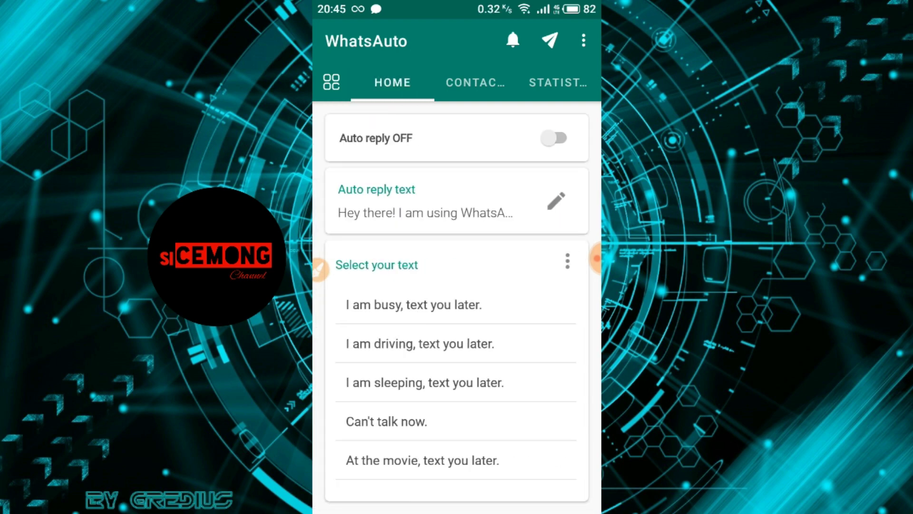
Step: Switch Auto reply ON and replace its text with the pasted marriage-data check instructions
left_click(554, 138)
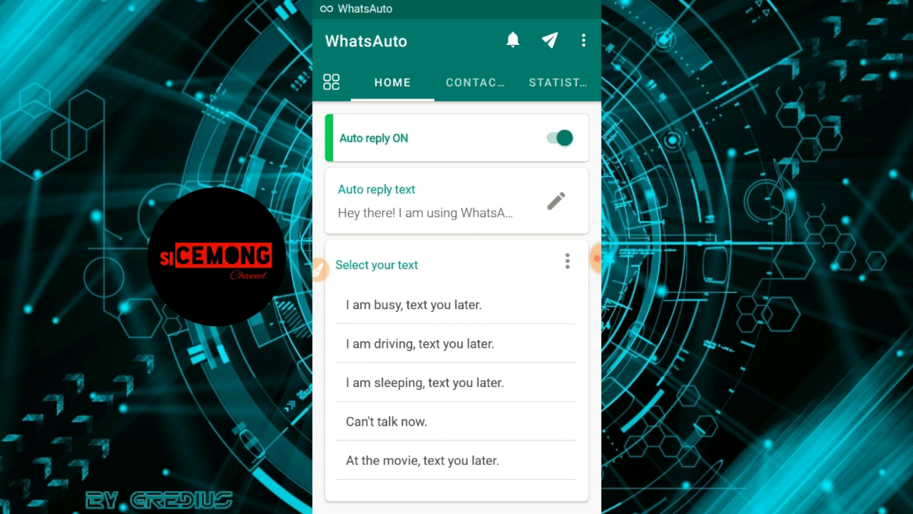
left_click(556, 200)
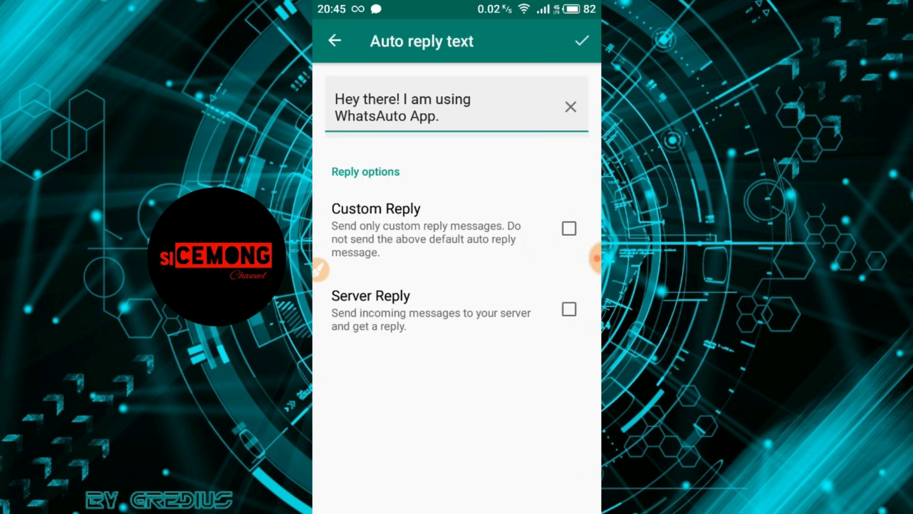
left_click(571, 98)
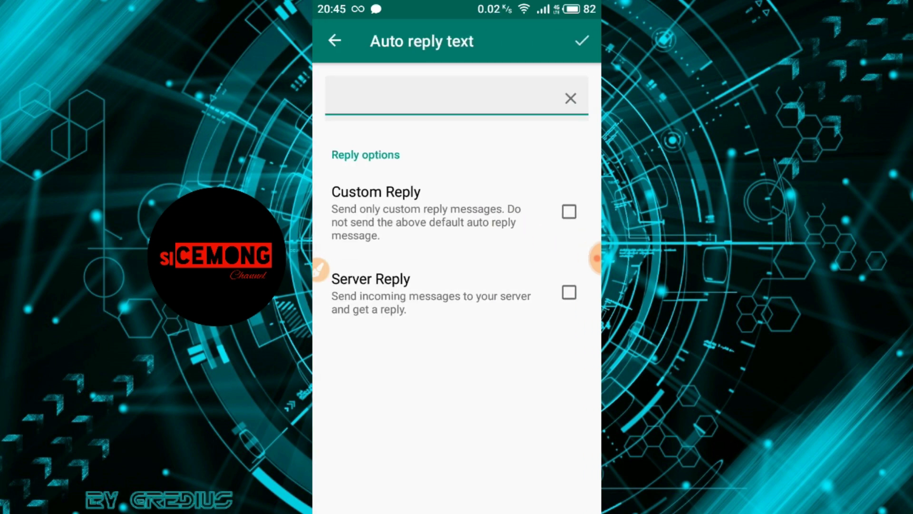
left_click(335, 100)
left_click(335, 118)
left_click(350, 61)
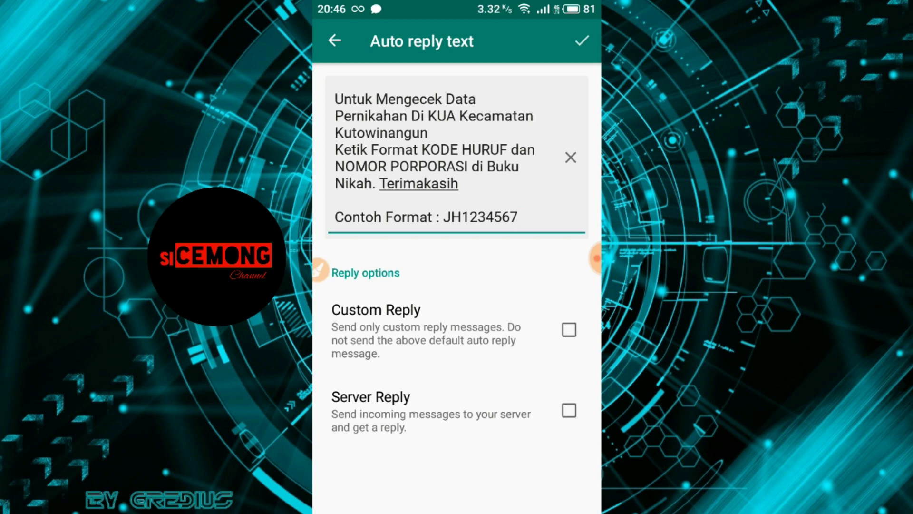
left_click(581, 41)
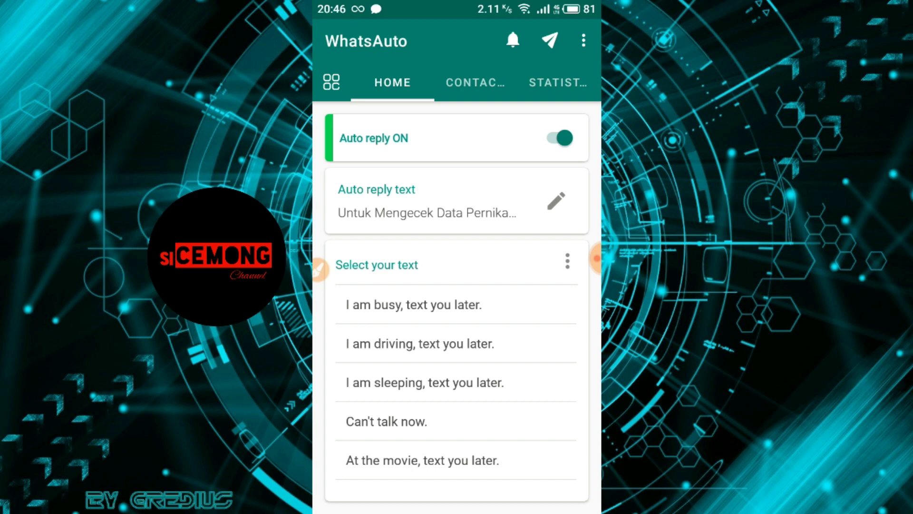
Step: Leave WhatsAuto and send the test message 'Hsjsh' in the WhatsApp chat
key("super")
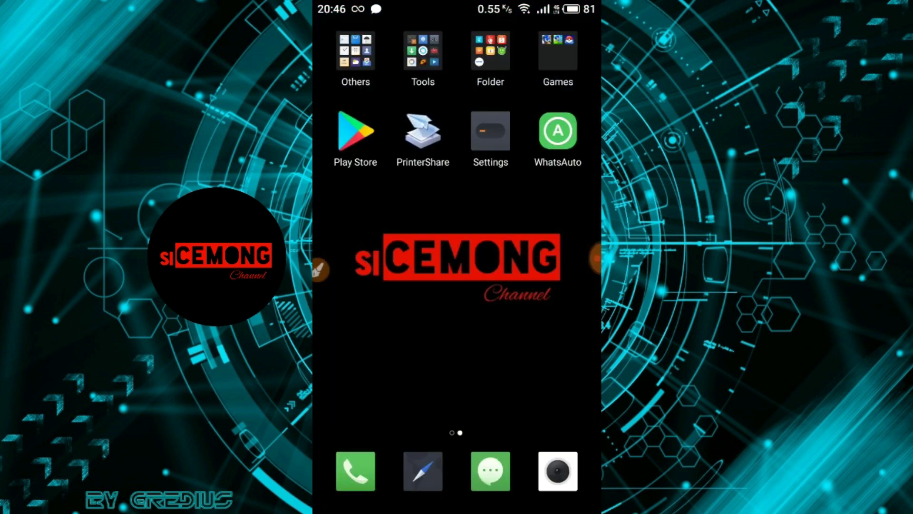
key("super")
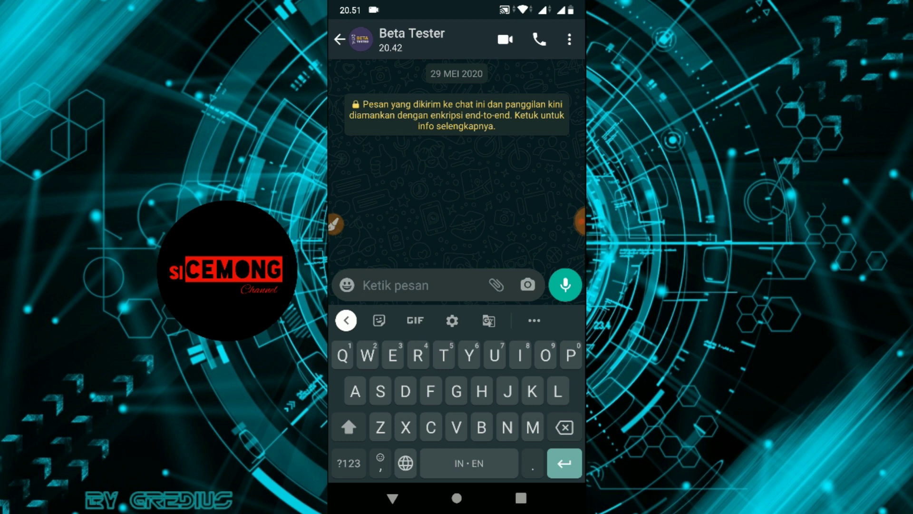
type("Hsjsh")
left_click(565, 285)
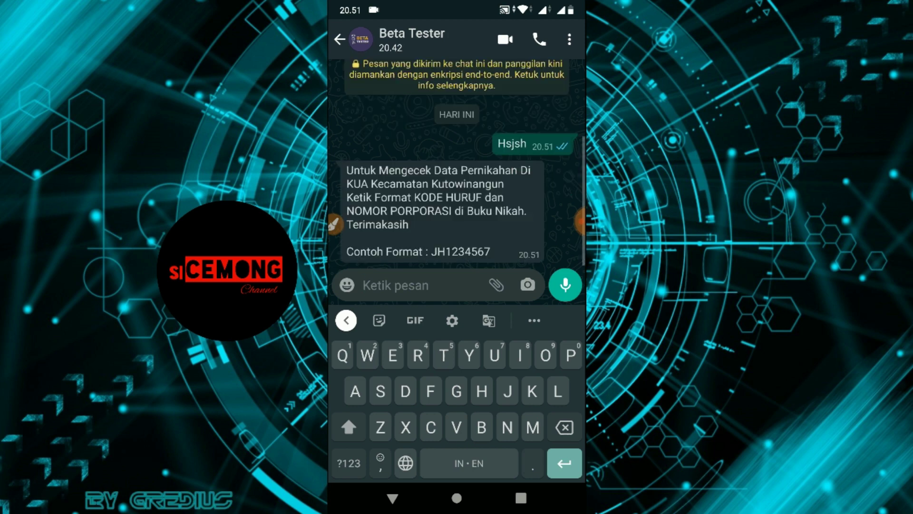
type("J")
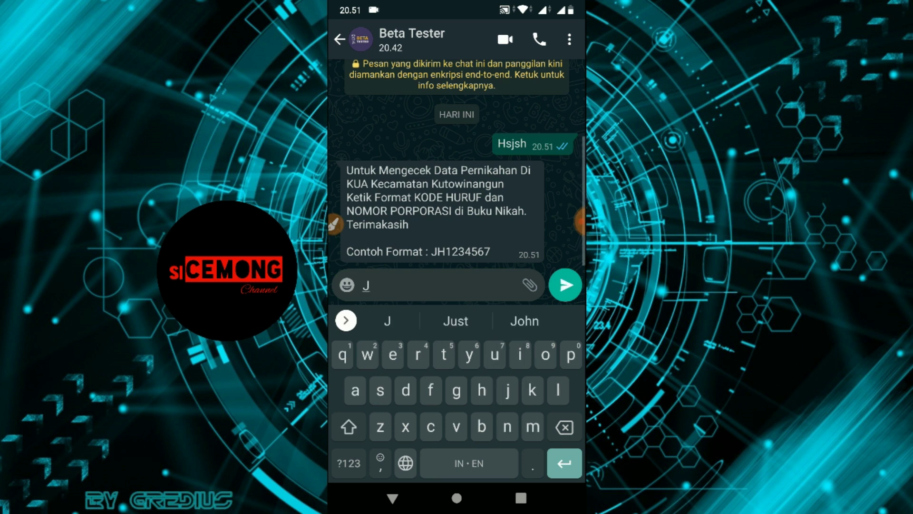
type("H")
left_click(349, 463)
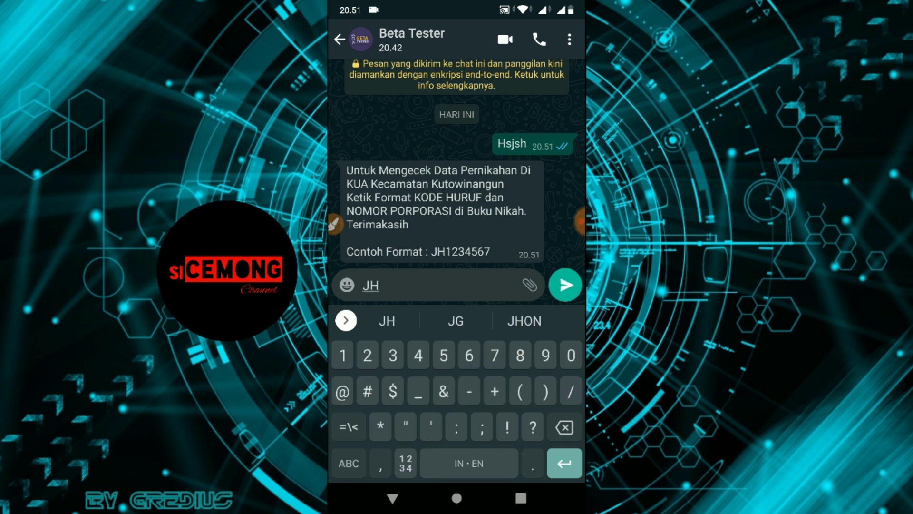
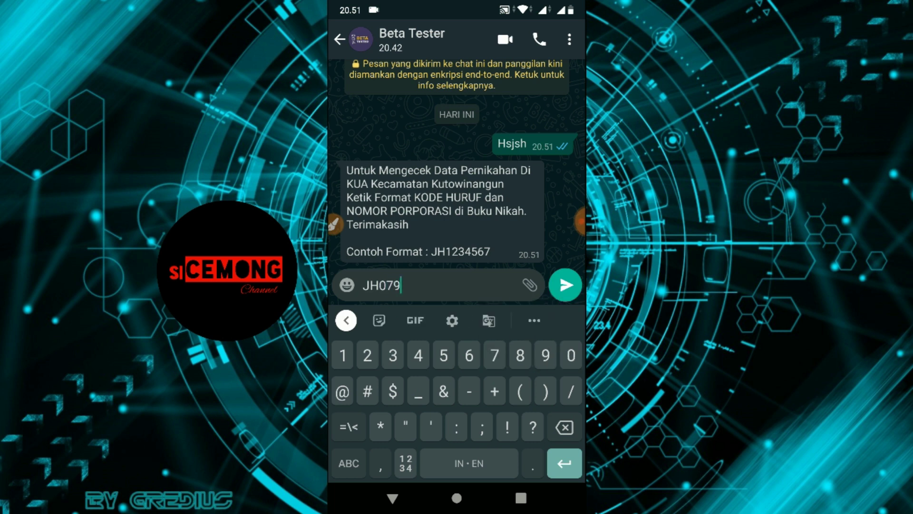
left_click(565, 284)
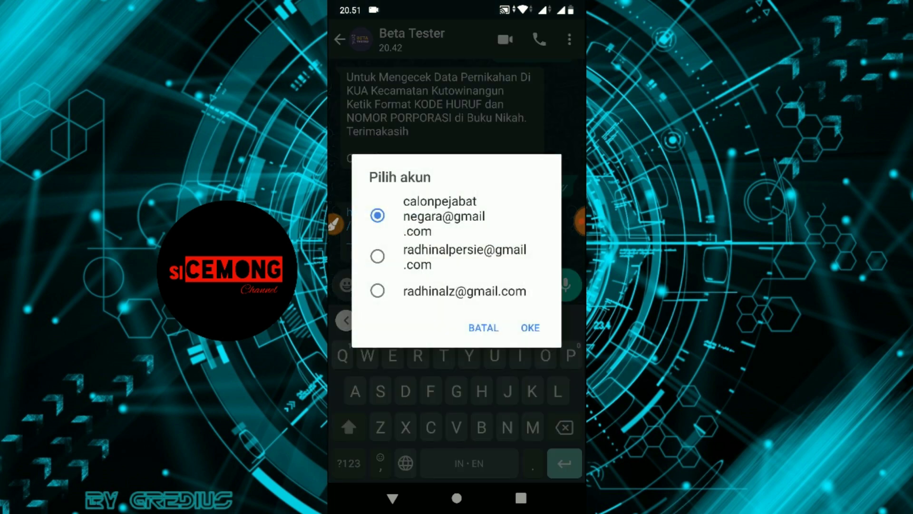
left_click(377, 290)
left_click(531, 327)
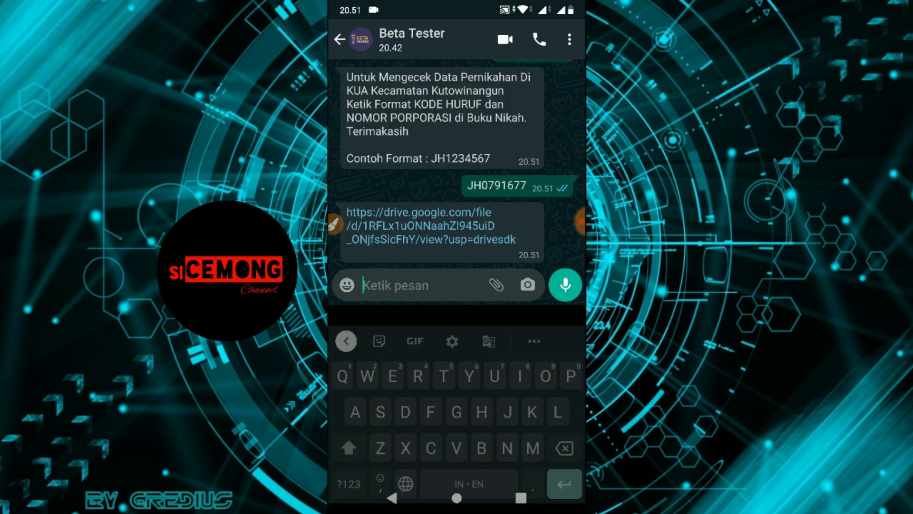